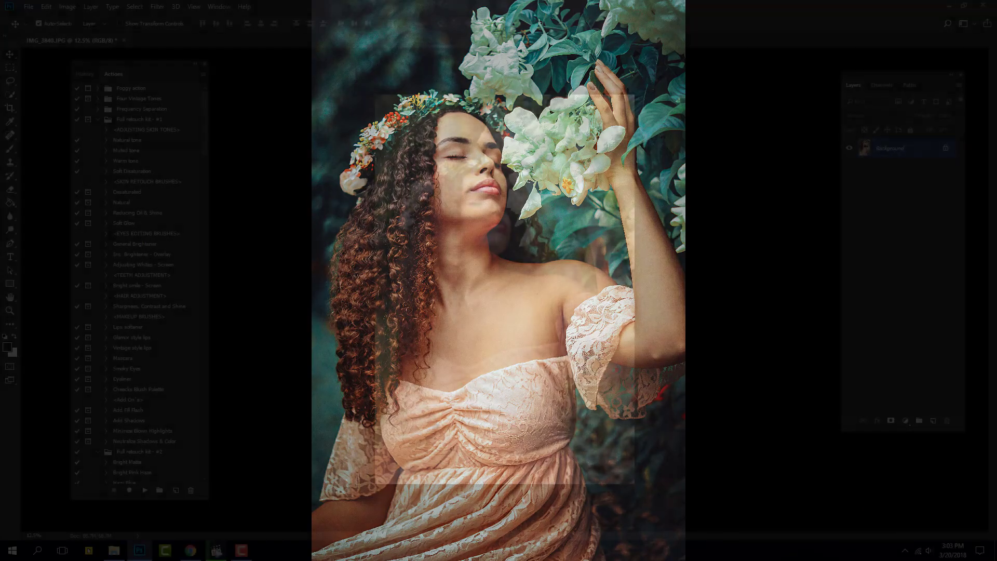
Duplicate the Background of IMG_3840.JPG into a new Layer 1 with Ctrl+J.
key(ctrl+j)
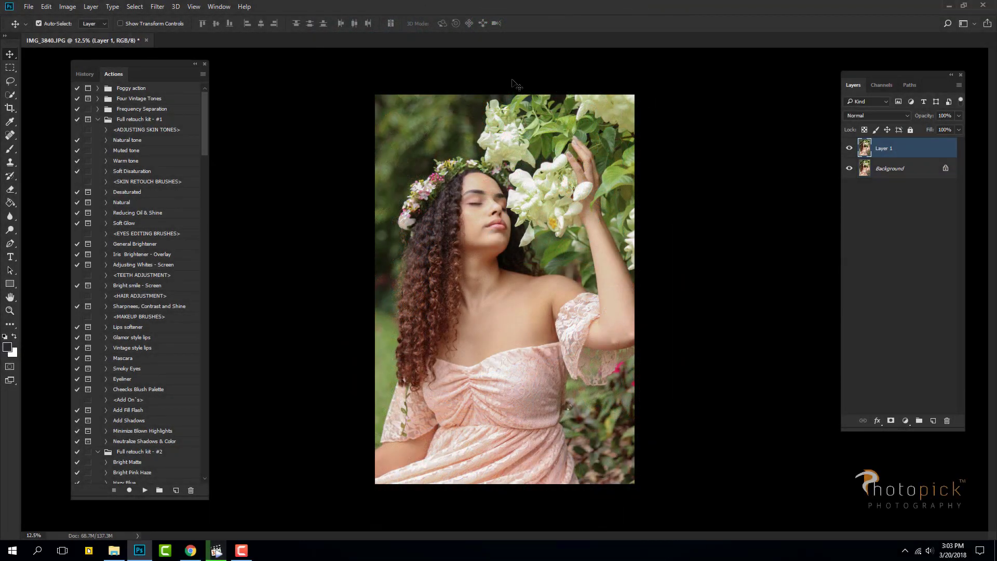
In Liquify, Forward Warp the peach dress waist inward to slim it.
click(156, 7)
click(171, 89)
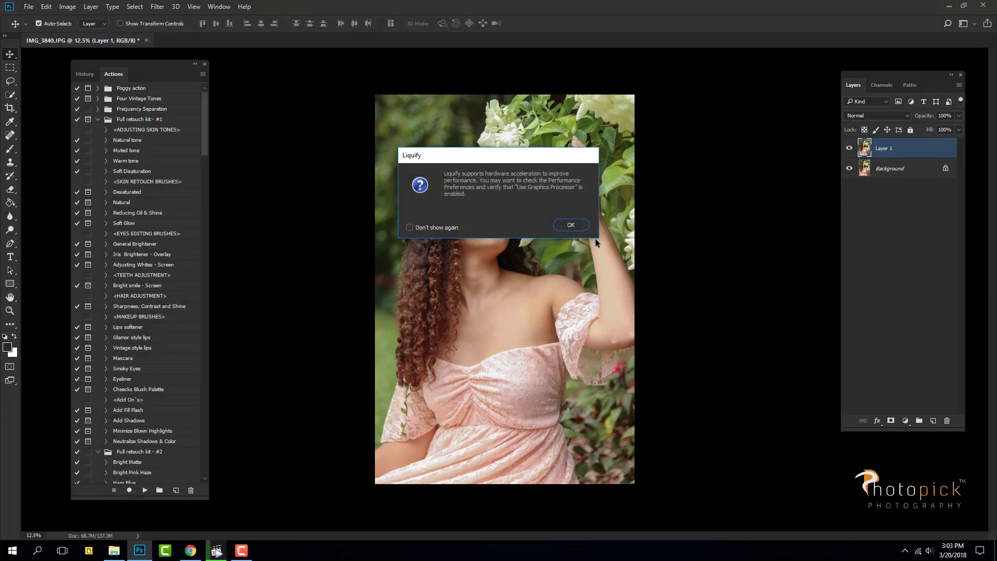
click(577, 225)
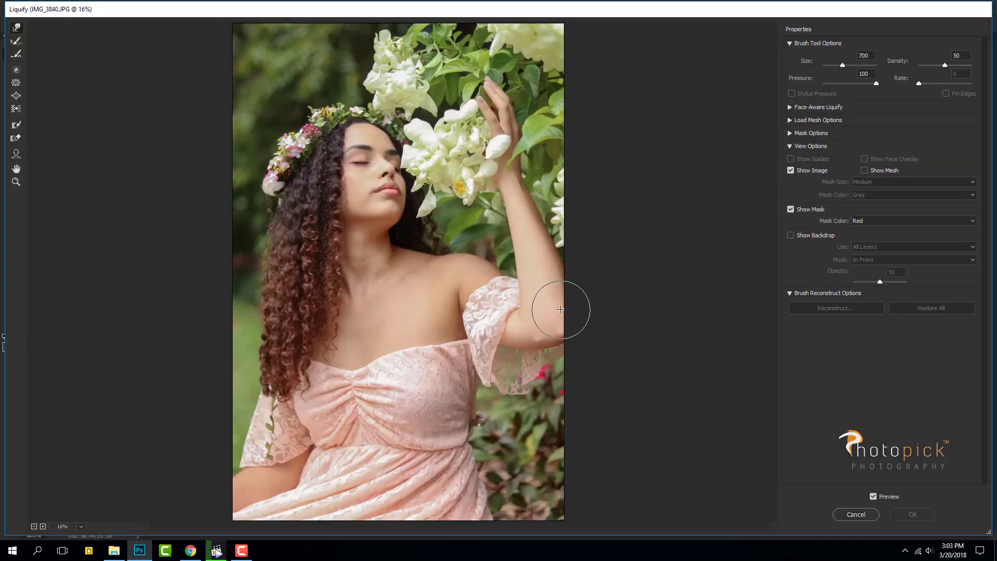
drag(456, 437, 434, 439)
key(bracketleft)
key(bracketleft)
key(bracketleft)
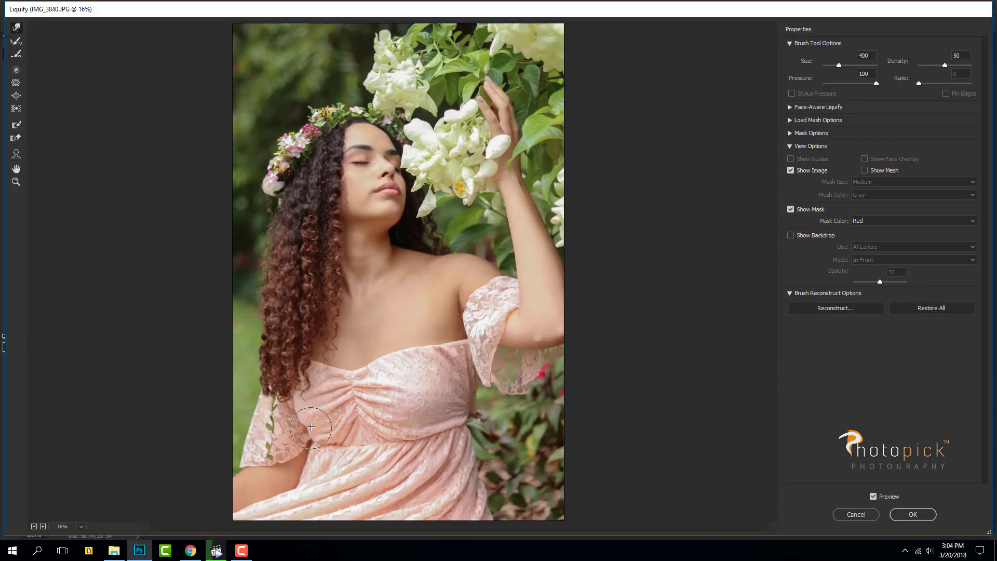
key(bracketright)
key(bracketright)
key(bracketright)
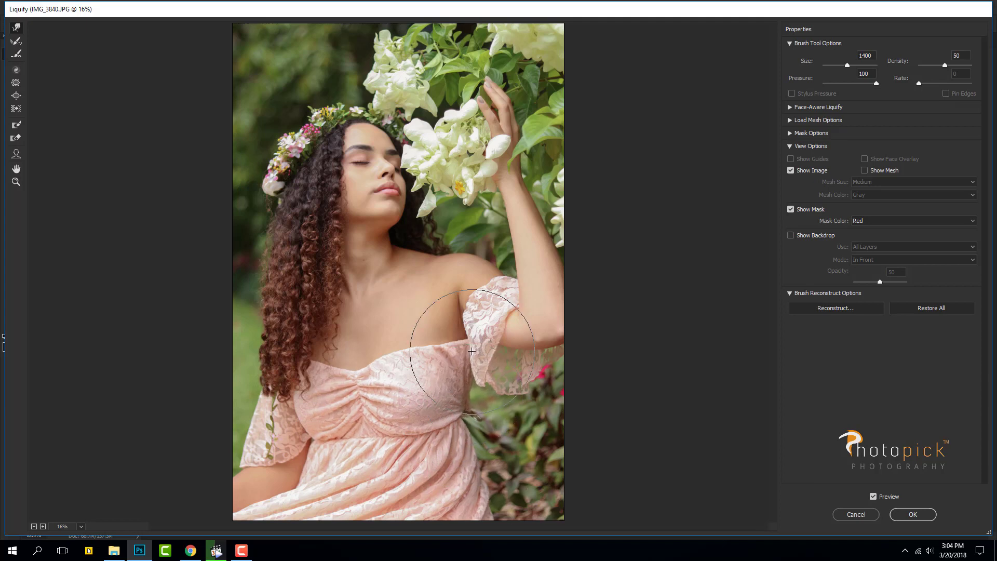
key(bracketright)
key(bracketright)
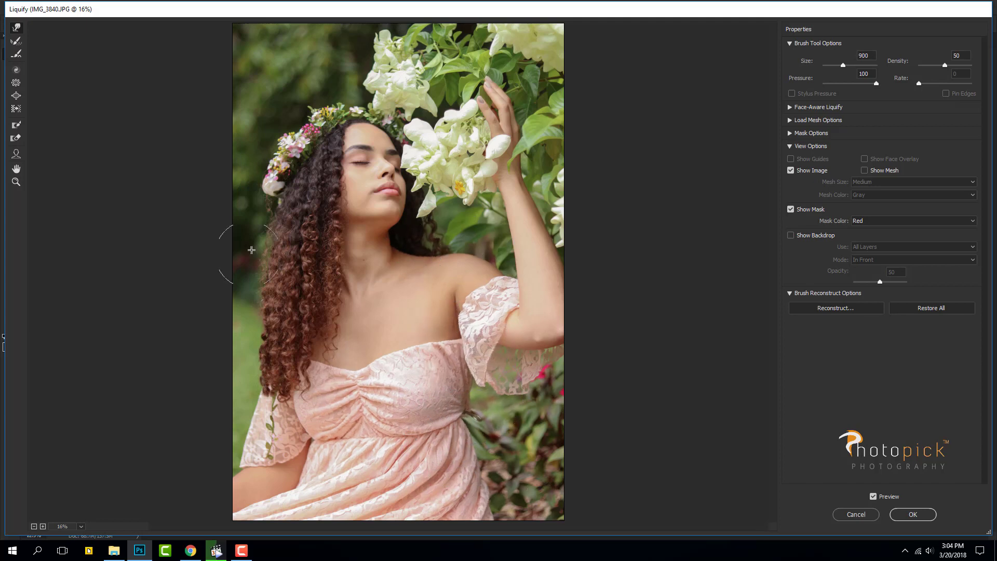
Push the curly hair on the left and near the flower crown outward.
drag(273, 273, 233, 322)
key(bracketleft)
key(bracketleft)
key(bracketleft)
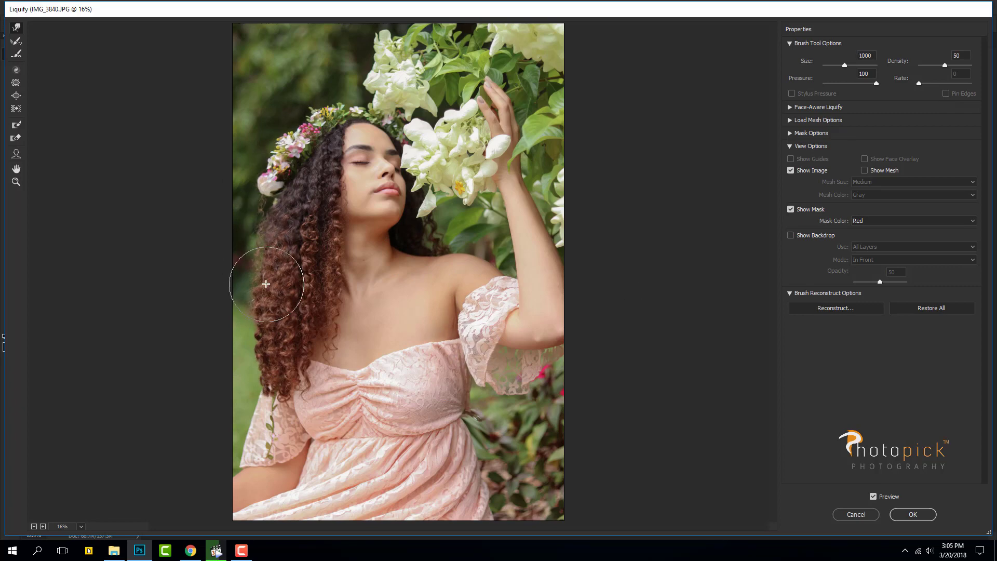
key(bracketright)
key(bracketright)
key(bracketright)
drag(291, 186, 311, 135)
Apply the Liquify reshaping and toggle Layer 1 off and on to compare.
click(913, 514)
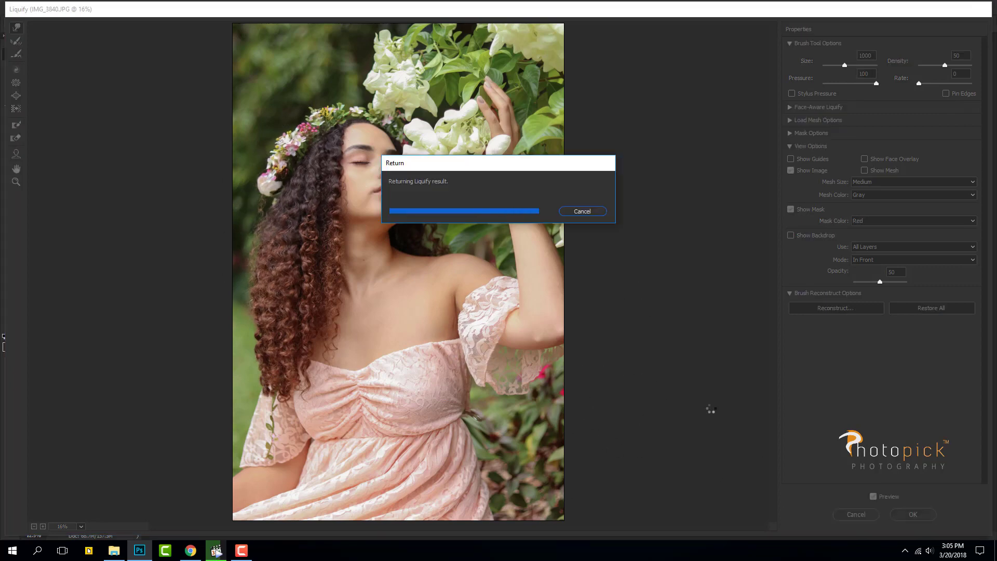
click(849, 149)
click(10, 189)
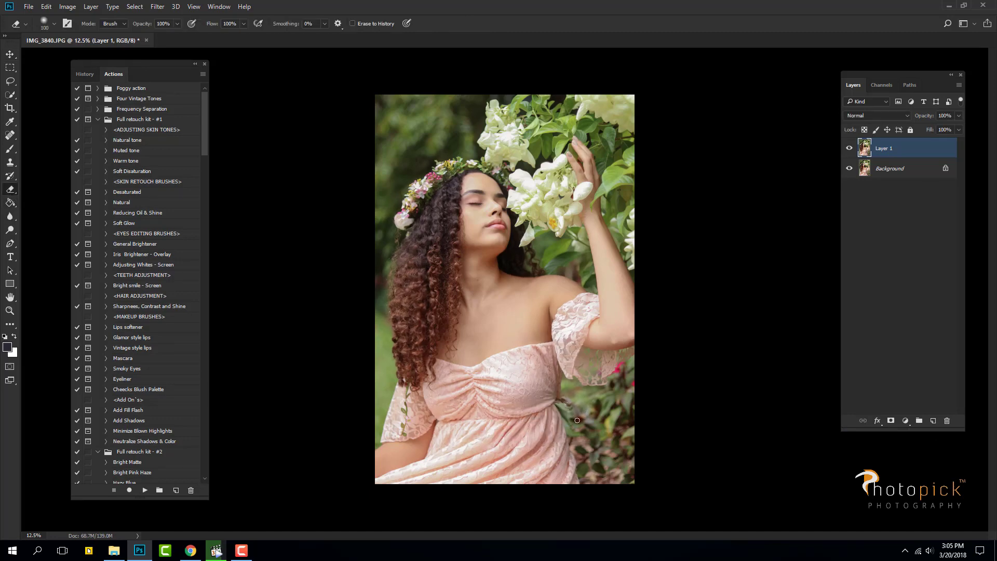
Clone Stamp over the background along the dress edge and beside the waist.
key(ctrl+plus)
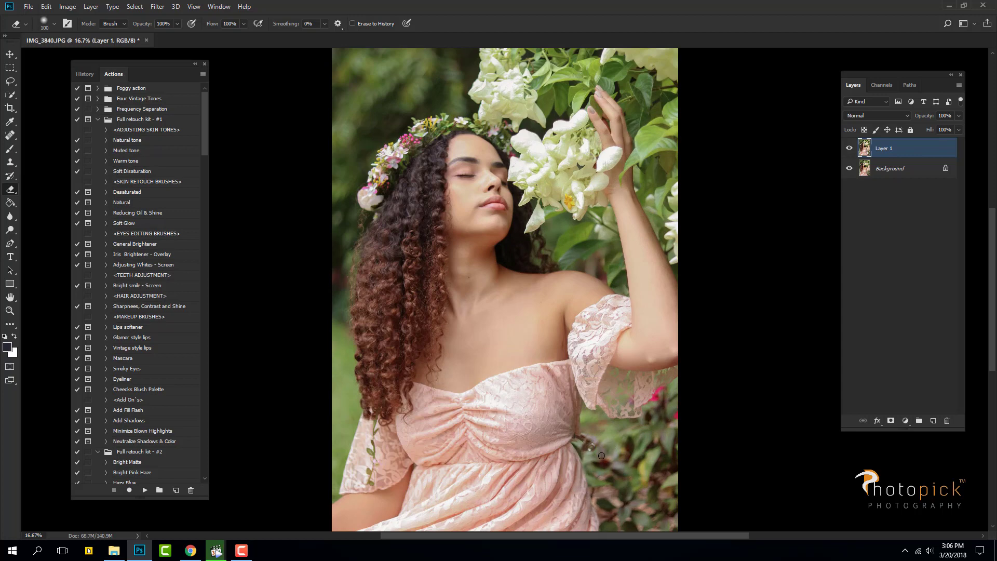
key(ctrl+plus)
key(ctrl+plus)
key(s)
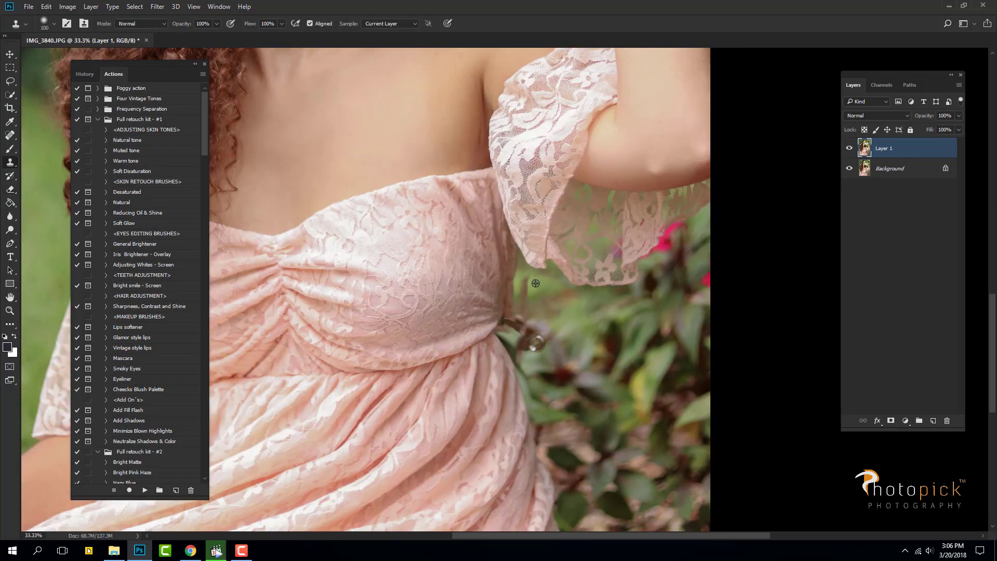
mouse_move(550, 312)
mouse_down()
mouse_move(520, 281)
mouse_move(513, 350)
mouse_up()
key(bracketleft)
key(bracketleft)
key(bracketleft)
key(bracketleft)
key(bracketleft)
key(bracketleft)
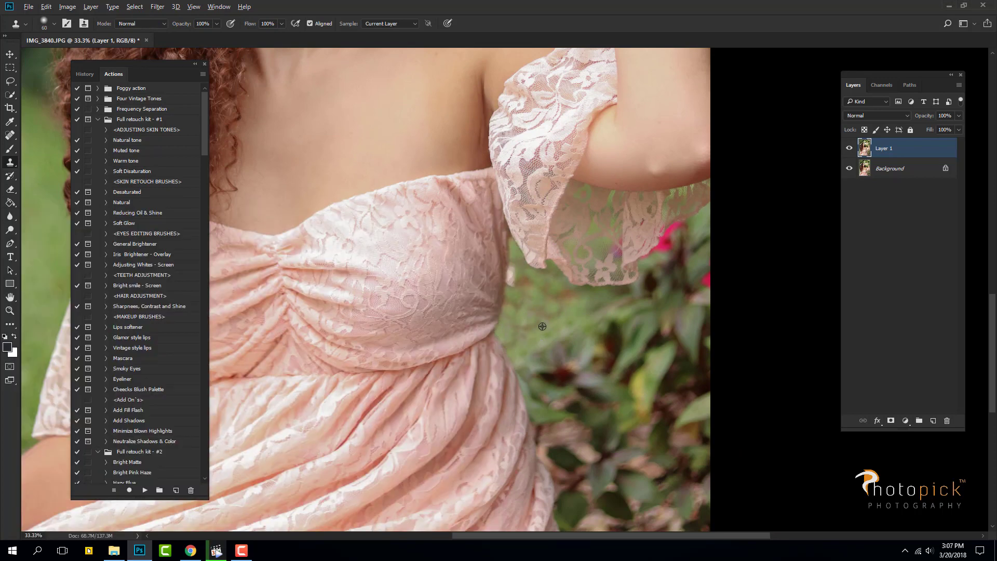
drag(513, 238, 518, 255)
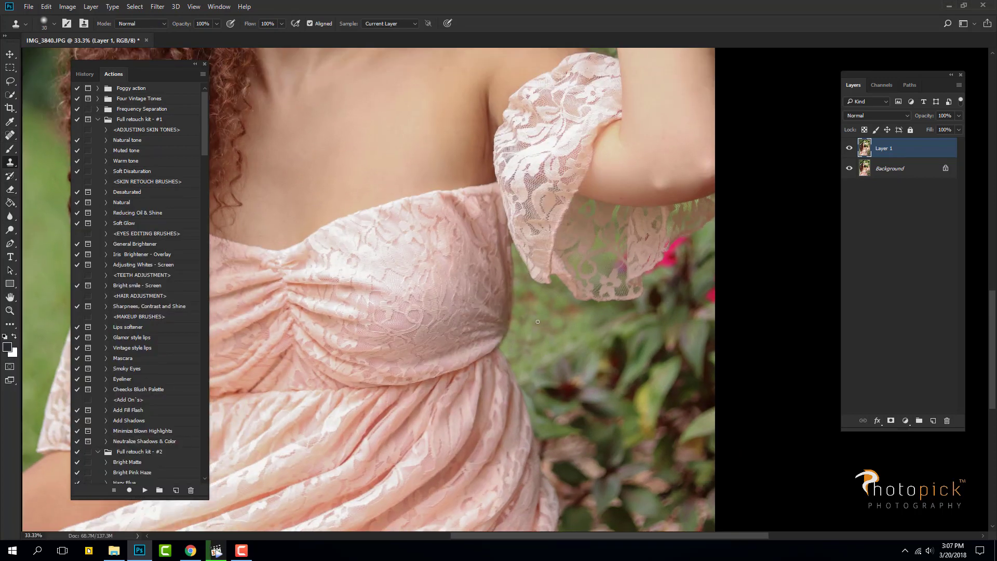
key(bracketright)
key(bracketright)
key(bracketright)
key(ctrl+minus)
key(ctrl+minus)
key(ctrl+minus)
Compare with the original, set clone opacity to 75%, and merge Layer 1 into the Background.
click(850, 149)
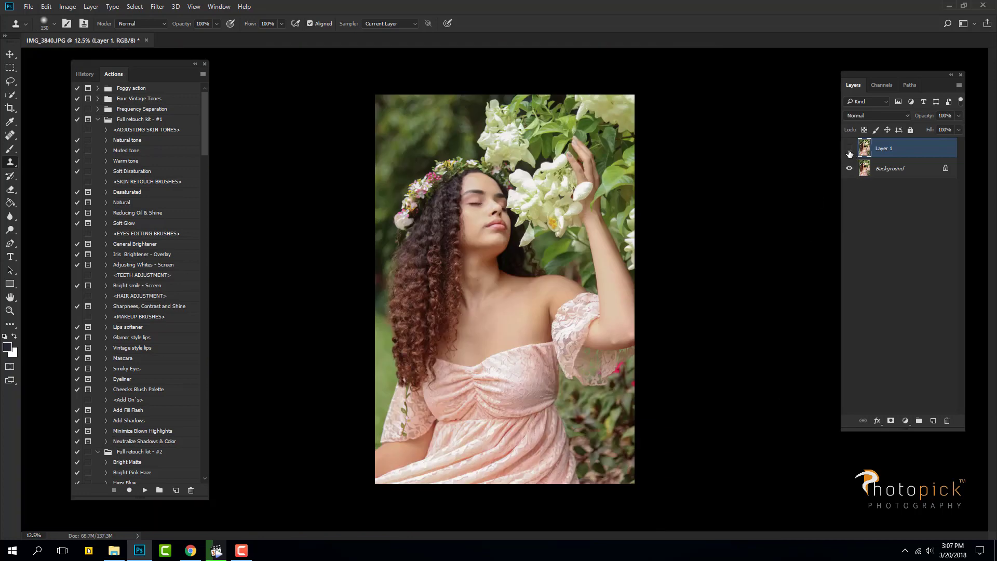
key(ctrl+plus)
key(ctrl+plus)
key(ctrl+plus)
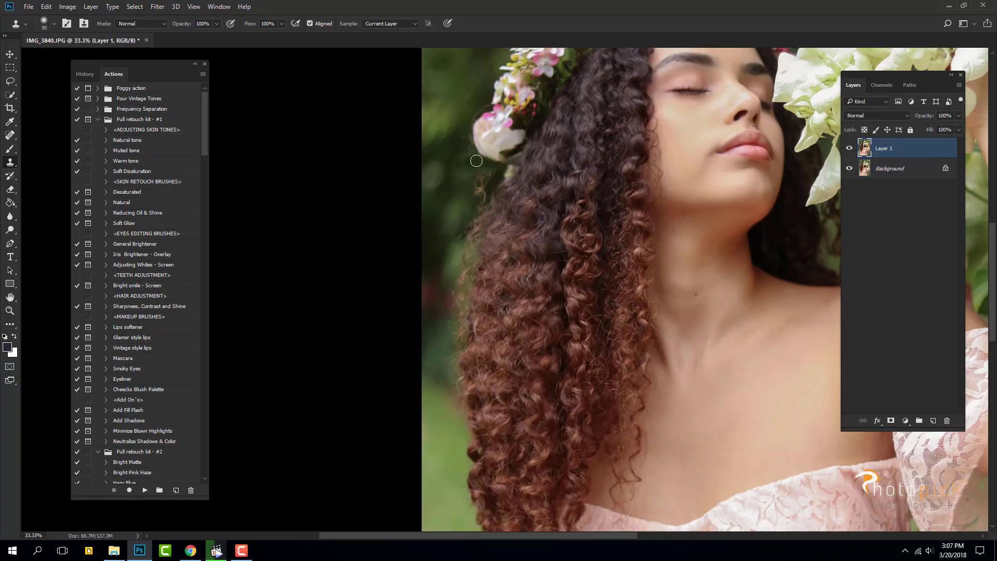
key(bracketleft)
key(bracketleft)
key(bracketleft)
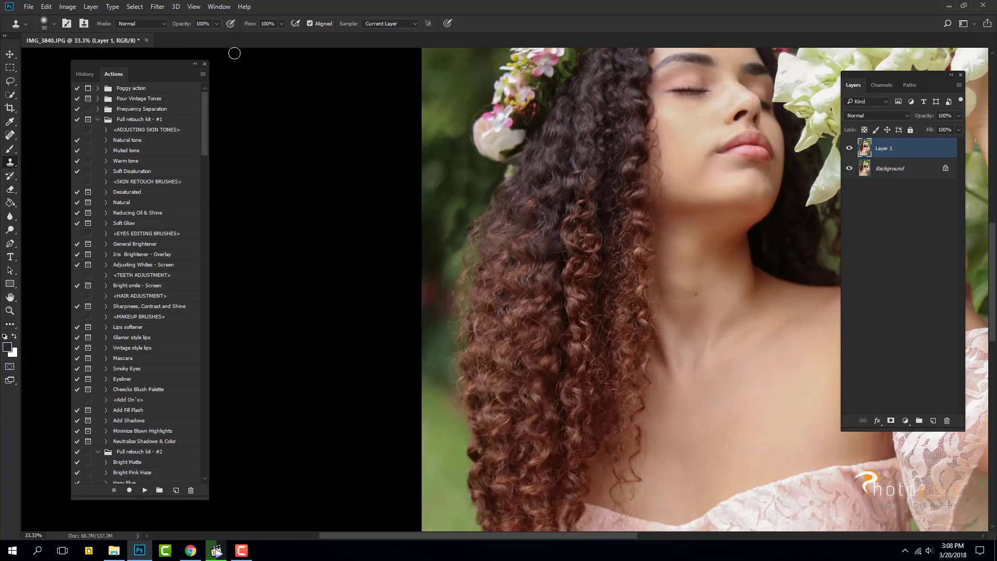
key(3)
key(8)
key(7)
key(5)
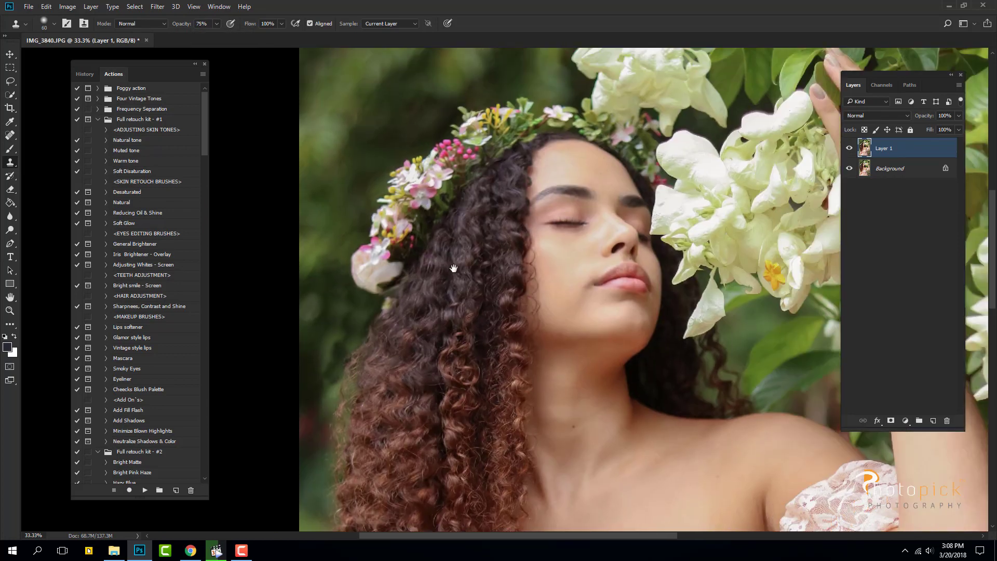
drag(477, 114, 333, 200)
key(ctrl+minus)
key(ctrl+minus)
key(ctrl+minus)
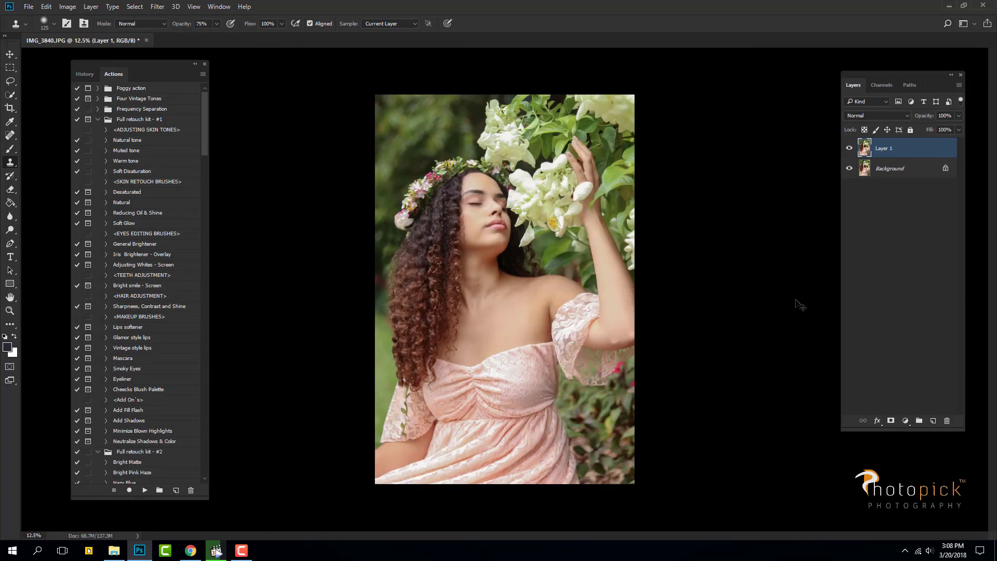
key(ctrl+e)
key(v)
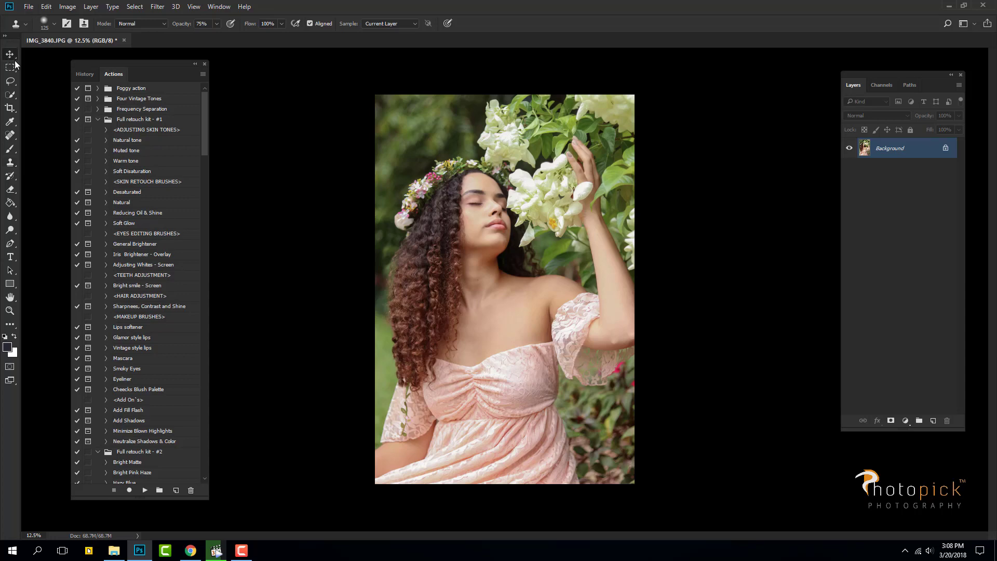
drag(205, 121, 258, 422)
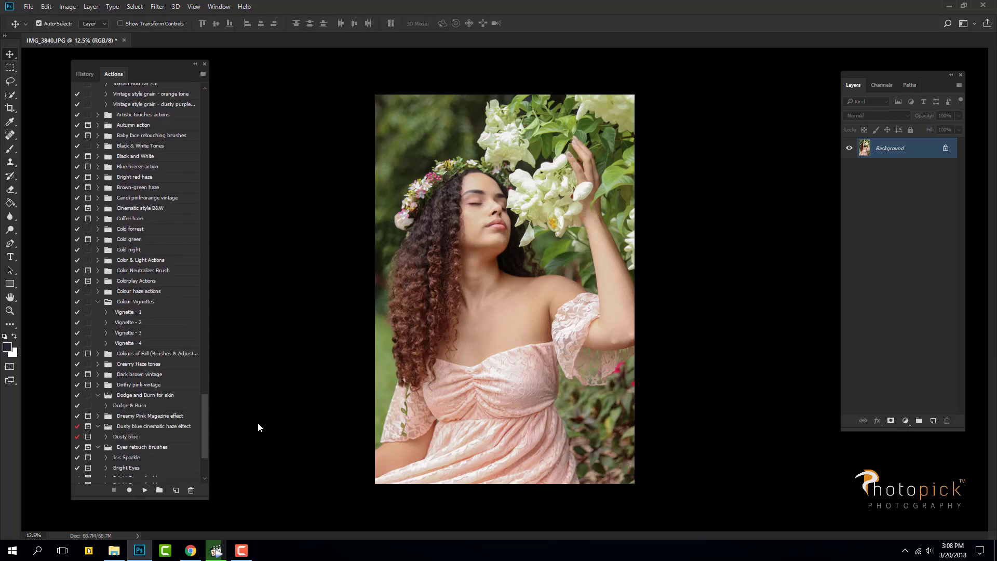
click(128, 308)
click(145, 491)
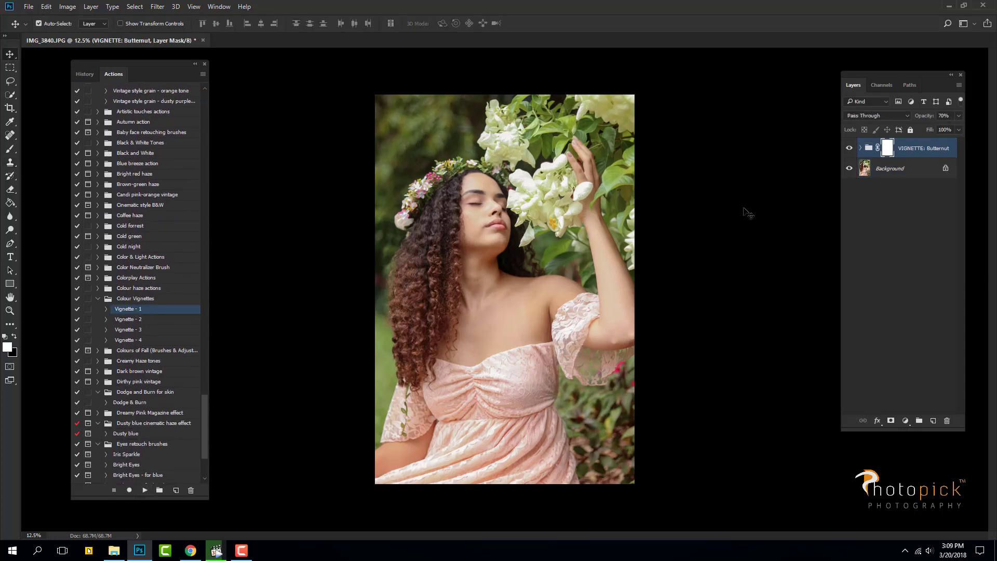
key(ctrl+z)
click(127, 319)
click(145, 490)
key(ctrl+z)
click(128, 329)
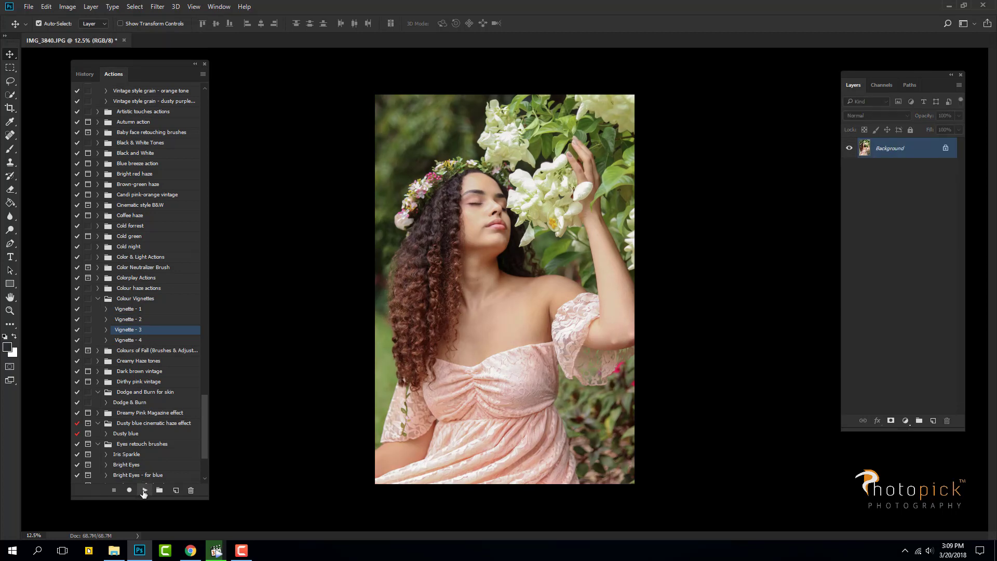
click(144, 490)
key(ctrl+z)
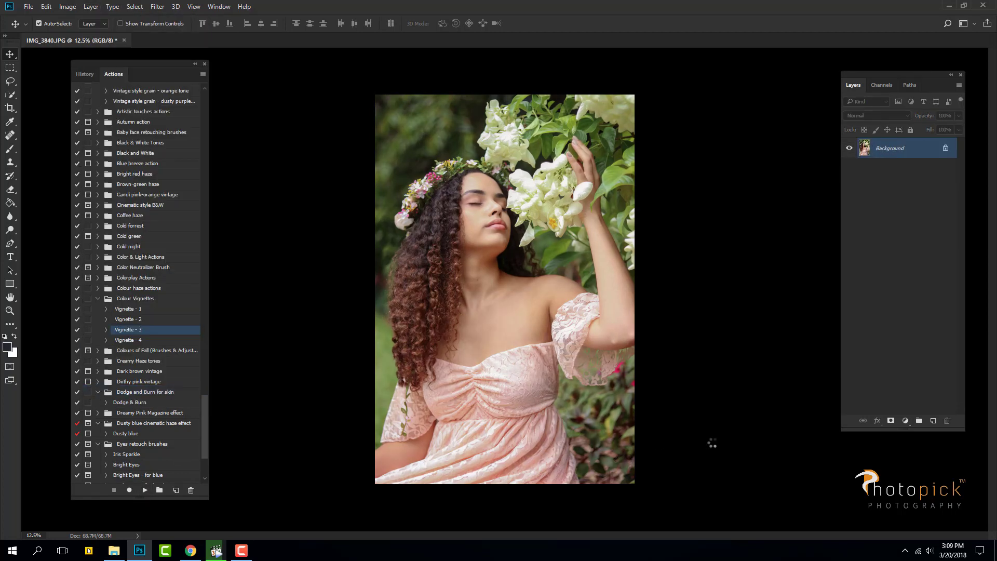
key(ctrl+j)
right_click(10, 230)
click(41, 240)
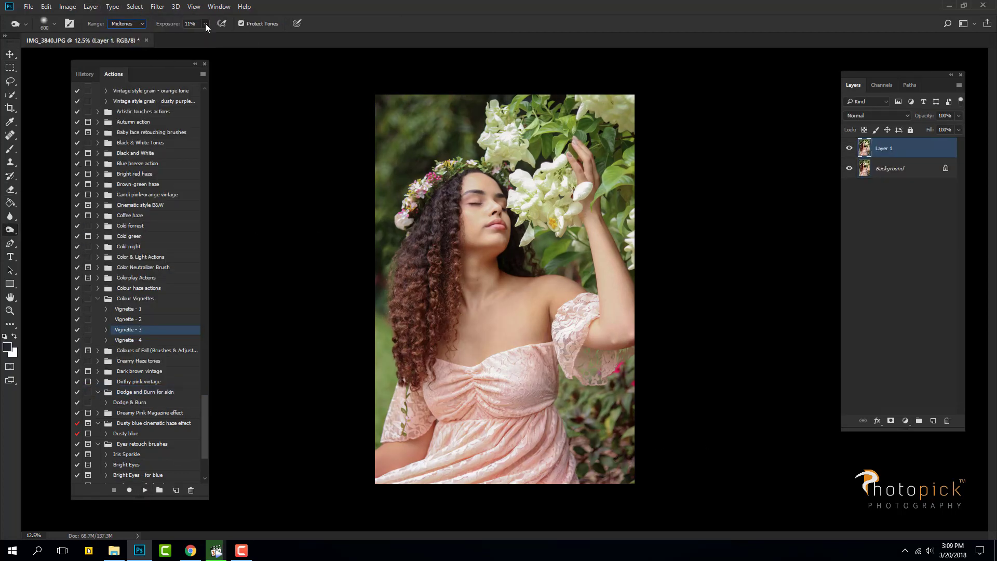
key(bracketright)
key(bracketright)
key(bracketright)
key(bracketright)
key(bracketright)
key(bracketright)
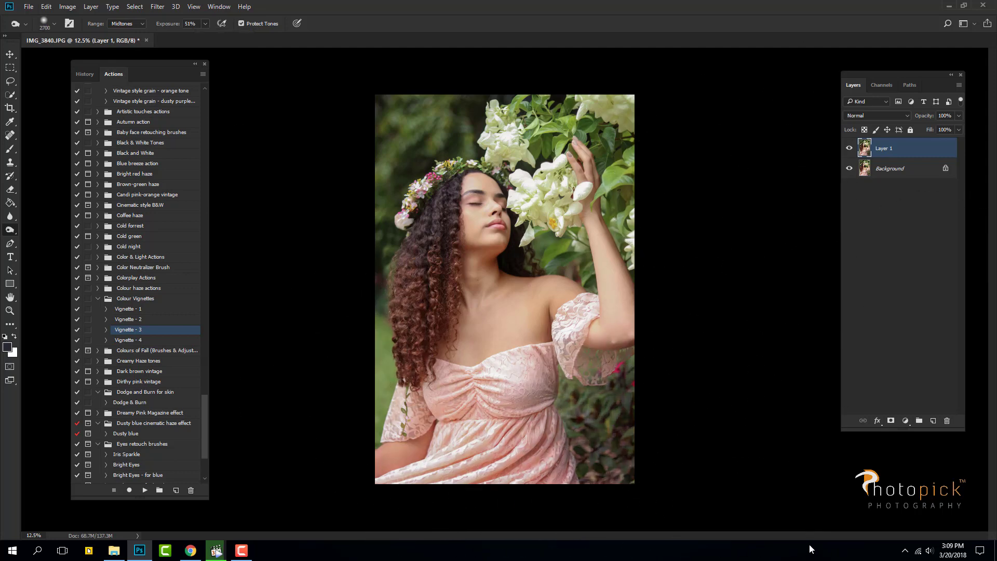
key(ctrl+z)
key(v)
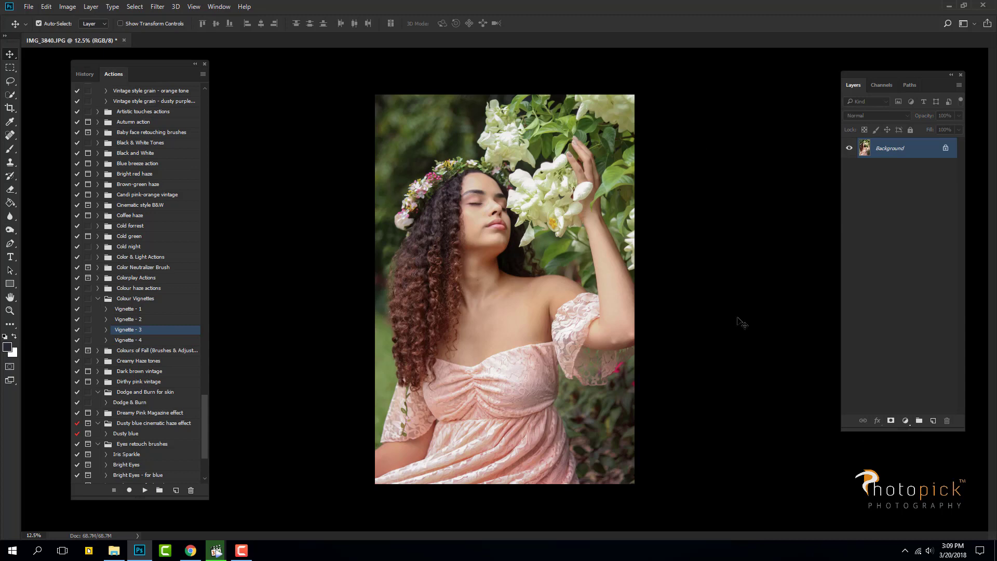
key(ctrl+j)
In Camera Raw, set exposure to -0.30, shadows +19 and highlights +10.
key(alt+t)
key(l)
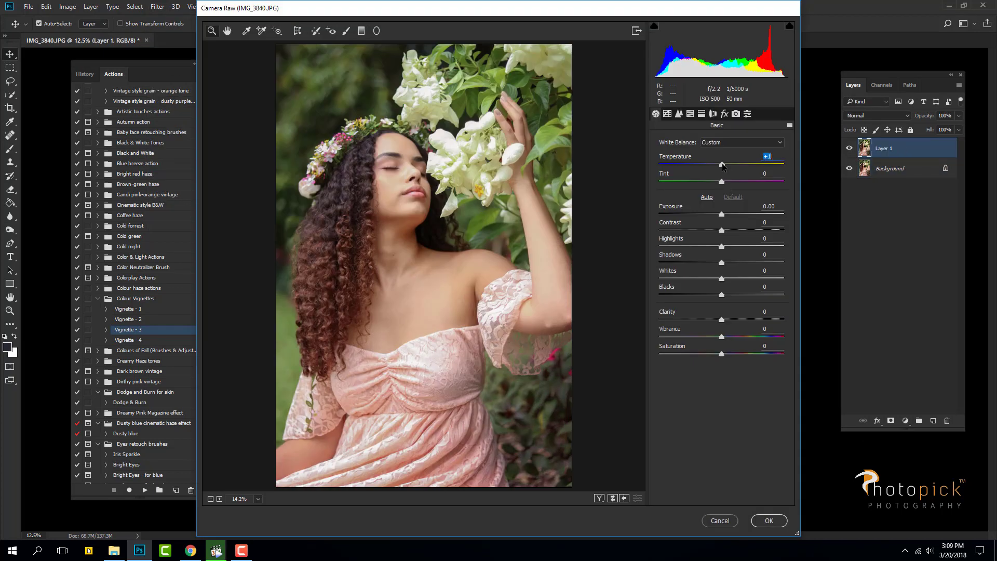
drag(722, 165, 723, 165)
drag(721, 214, 718, 214)
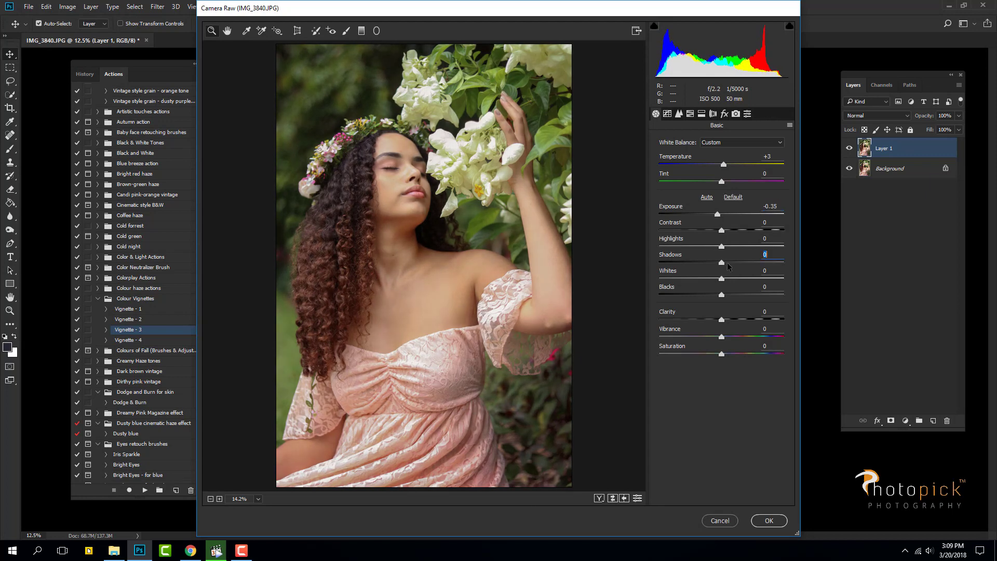
drag(727, 263, 729, 247)
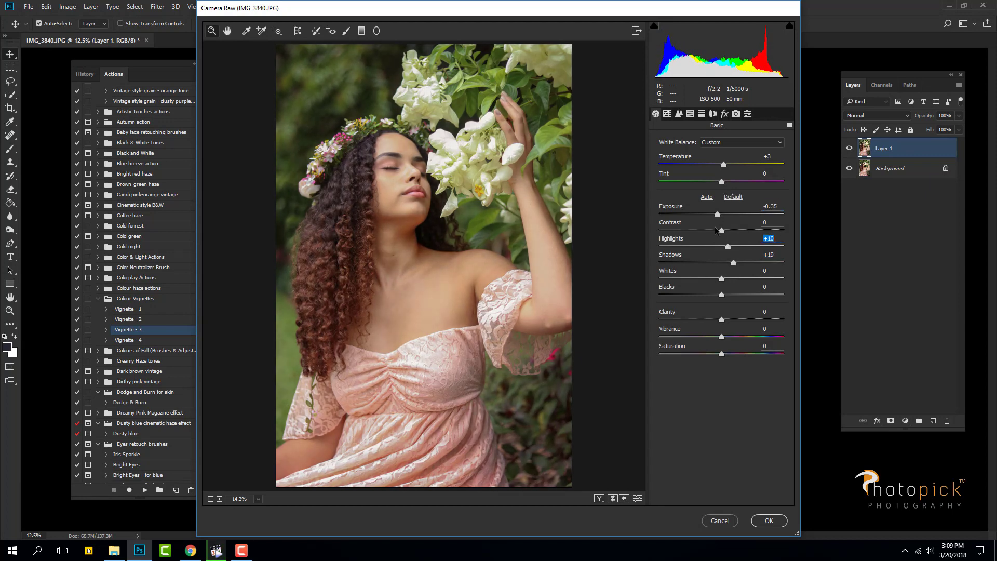
drag(717, 214, 718, 214)
Add contrast +12, shadows +37, clarity +8 and blacks +8, resetting temperature to 0.
mouse_move(733, 263)
mouse_down()
mouse_move(723, 262)
mouse_move(740, 264)
mouse_up()
drag(721, 230, 729, 230)
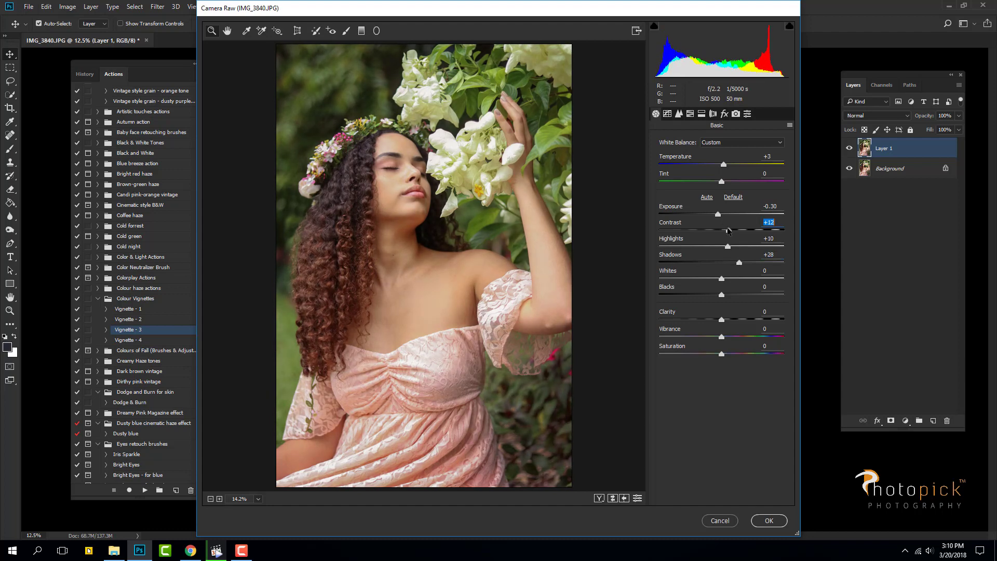
drag(739, 262, 745, 262)
drag(721, 319, 727, 294)
mouse_move(728, 246)
mouse_down()
mouse_move(713, 246)
mouse_move(714, 278)
mouse_up()
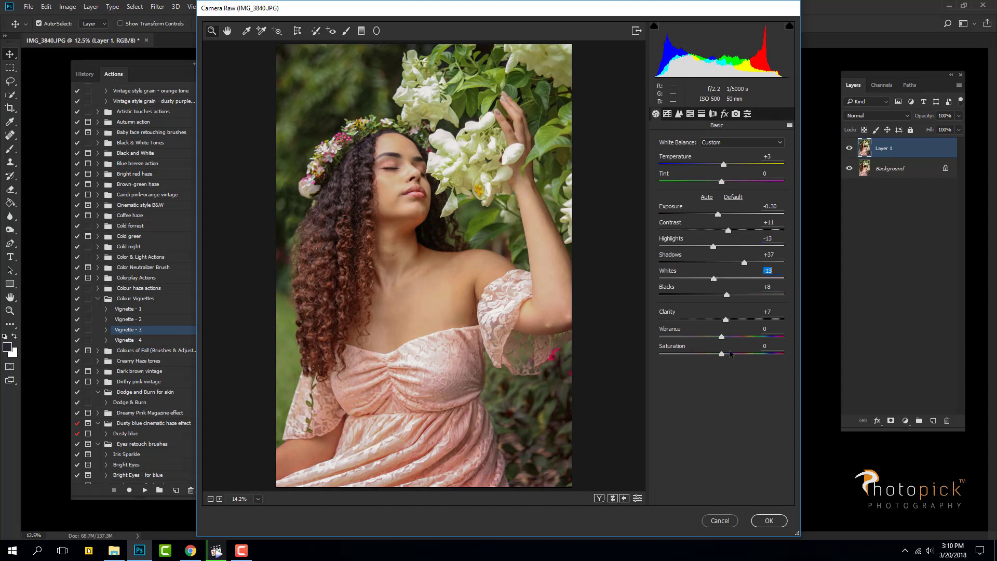
double_click(723, 165)
Apply the Camera Raw edits, set Layer 1 to 67% opacity, and flatten the image.
click(769, 521)
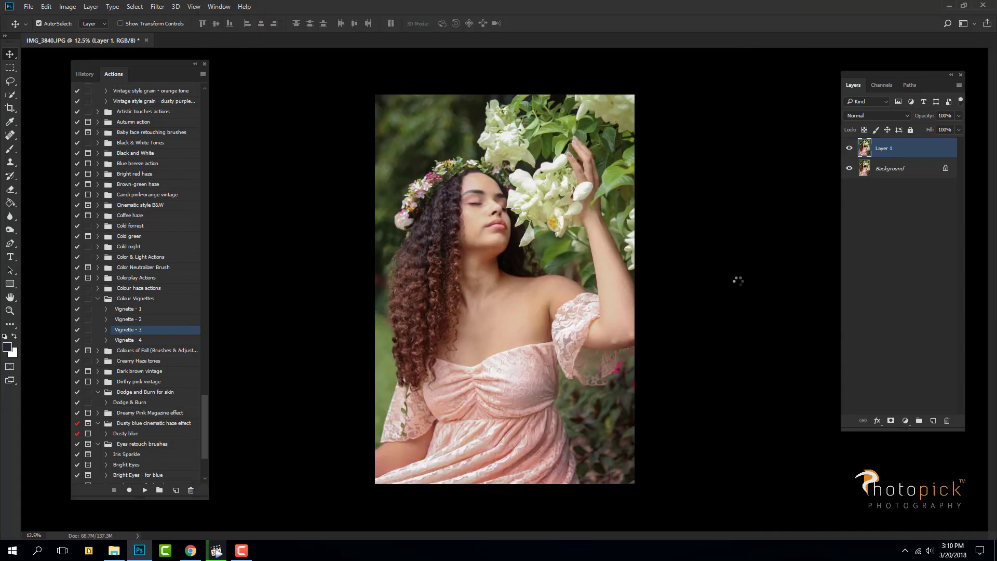
click(958, 115)
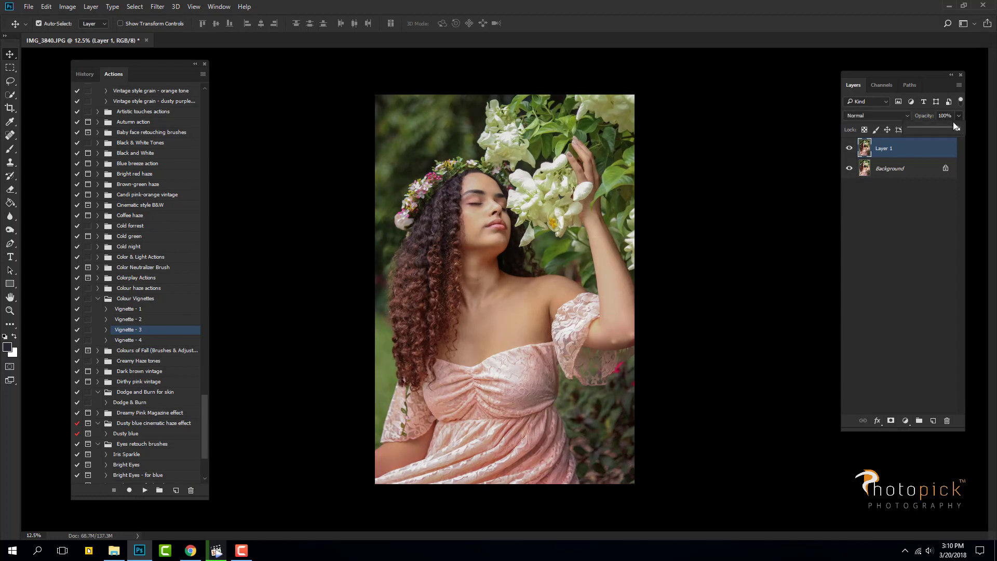
click(91, 7)
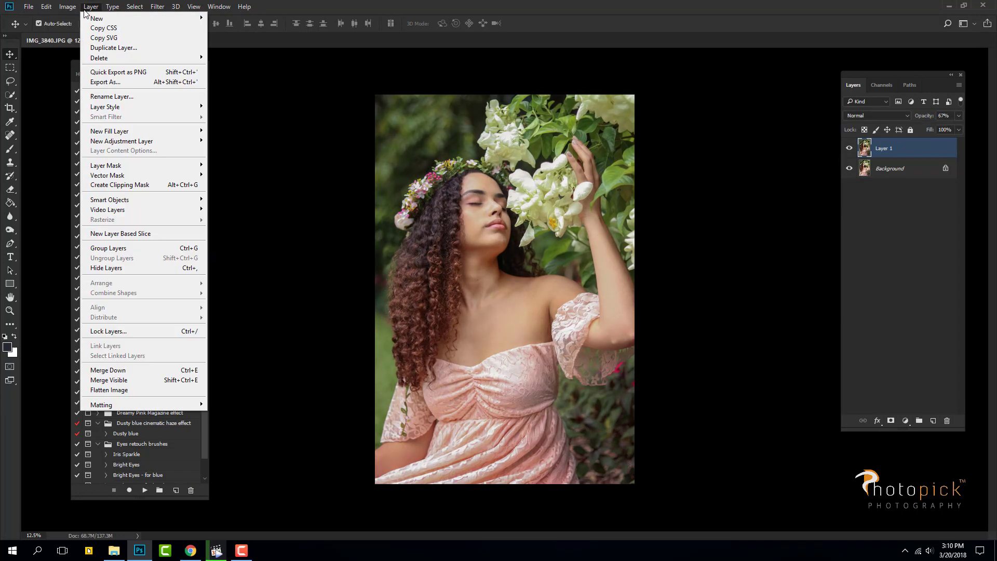
click(130, 387)
click(10, 229)
click(41, 240)
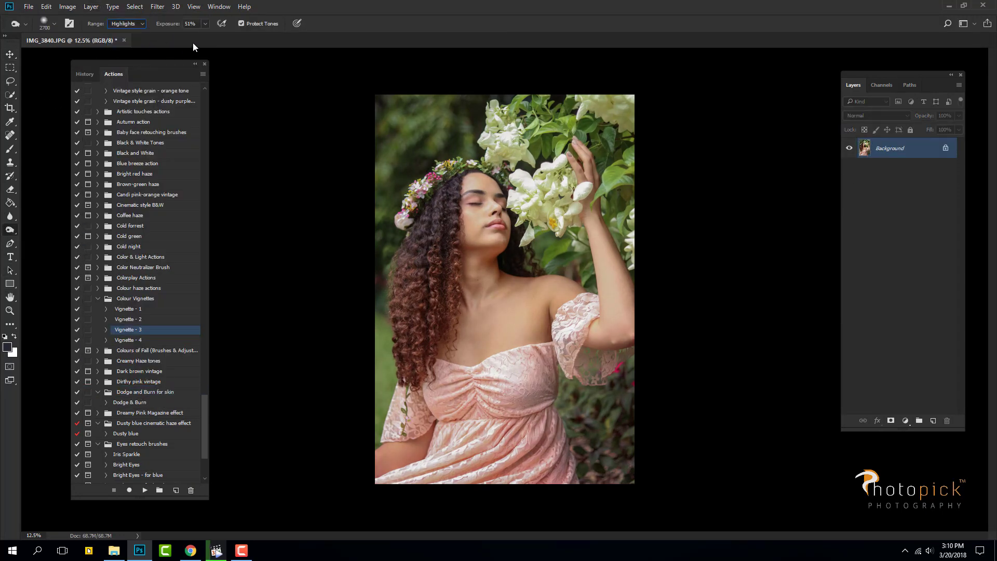
On a duplicate layer, burn the lace sleeve highlights at 17% exposure.
click(205, 24)
drag(195, 36, 191, 36)
key(ctrl+j)
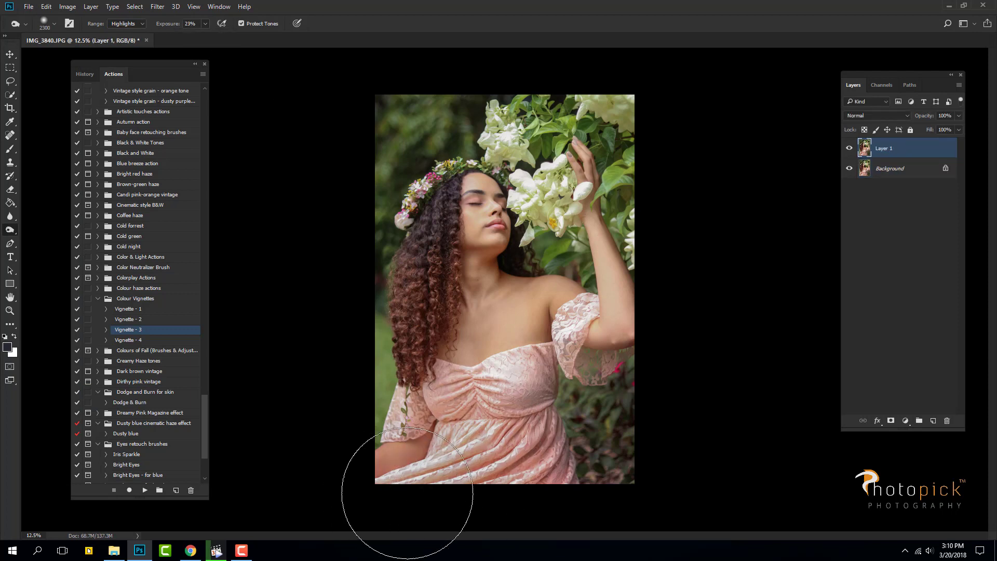
key(bracketleft)
key(bracketleft)
key(bracketleft)
click(205, 23)
drag(197, 38, 195, 38)
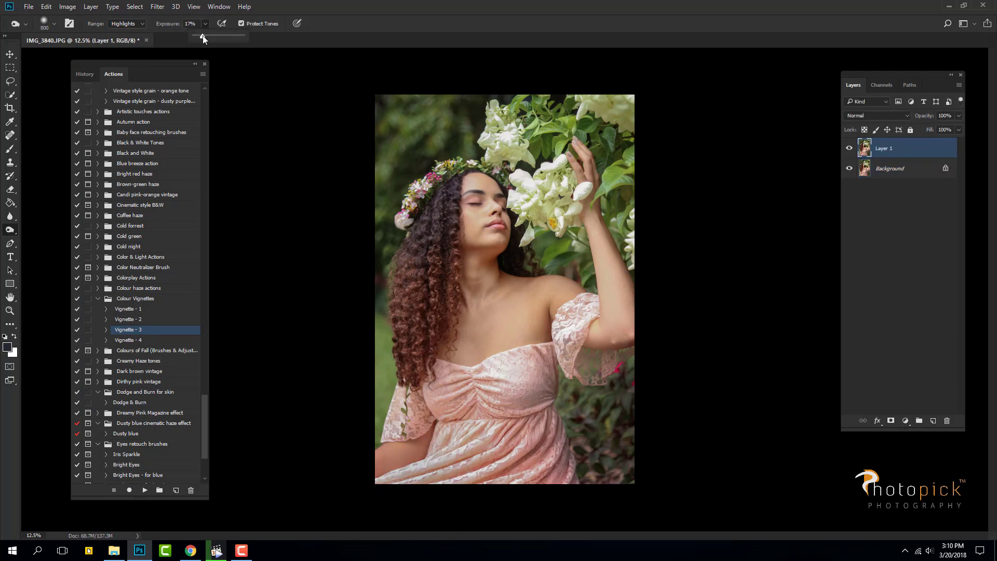
drag(576, 343, 575, 326)
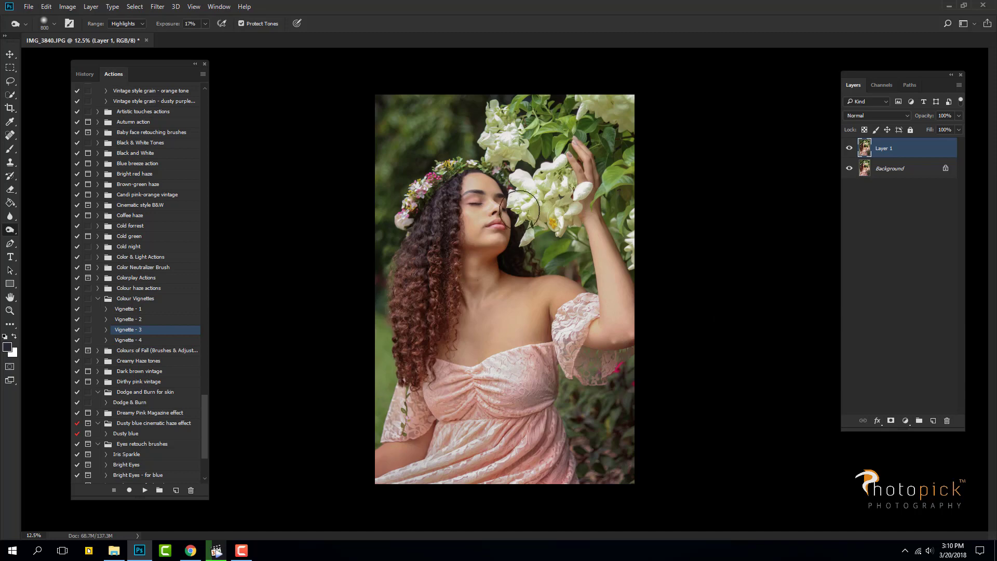
Reduce the burned layer to 26% opacity and flatten it into the Background.
drag(959, 115, 923, 128)
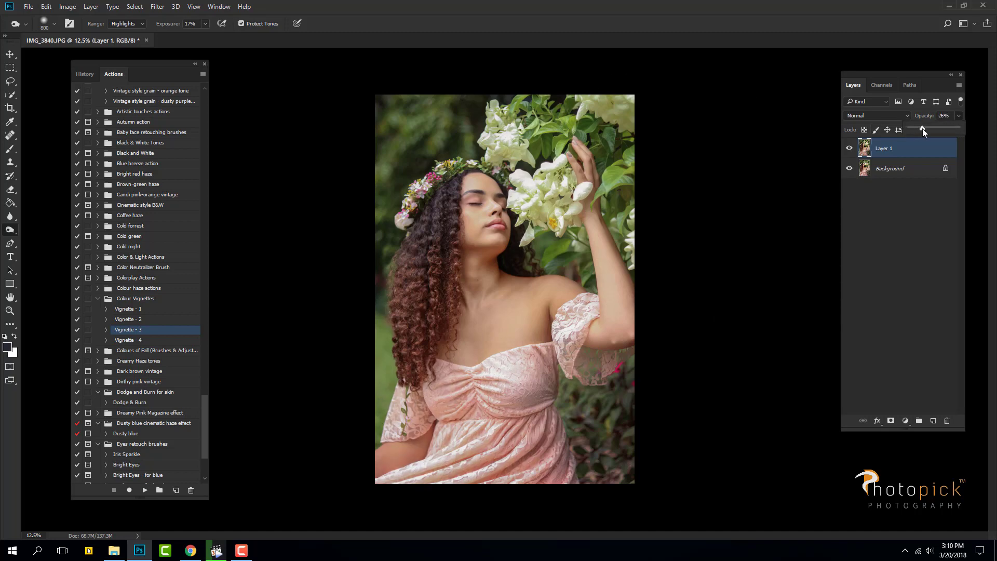
click(91, 6)
click(129, 392)
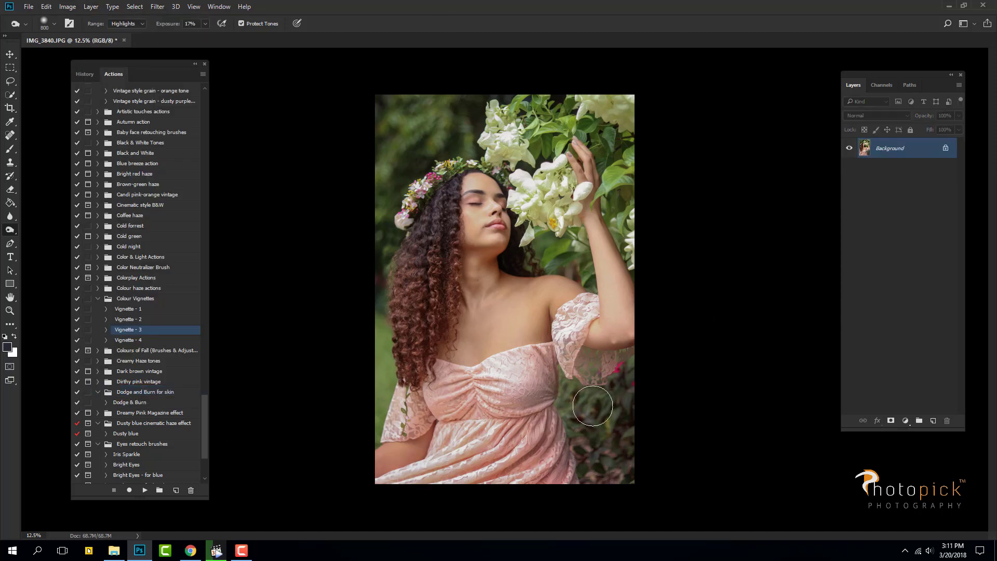
click(10, 54)
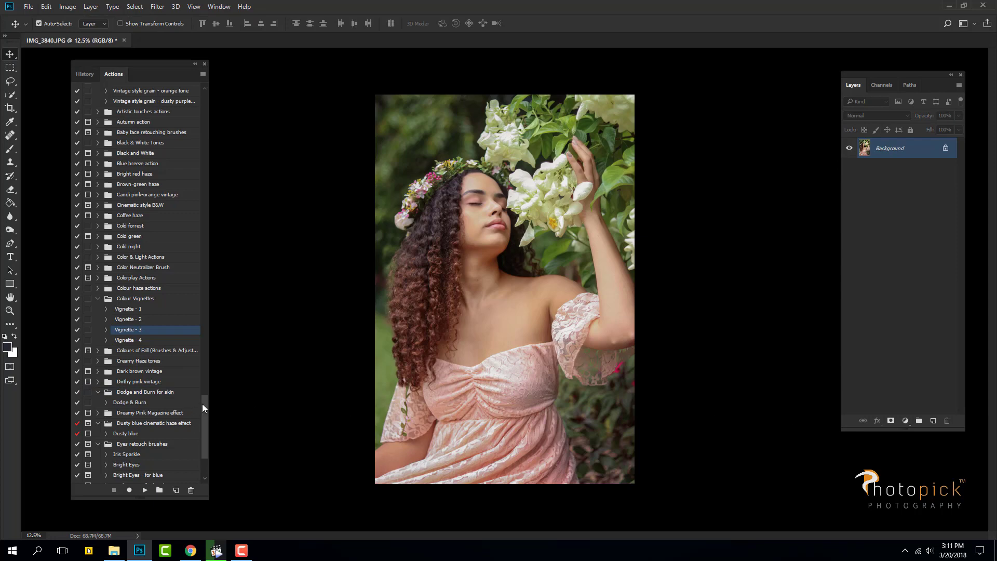
scroll(202, 407, down, 5)
Run the Dusty blue action, stop it at its message, and ready a 600px, 60% eraser on Layer 0.
click(125, 332)
click(145, 490)
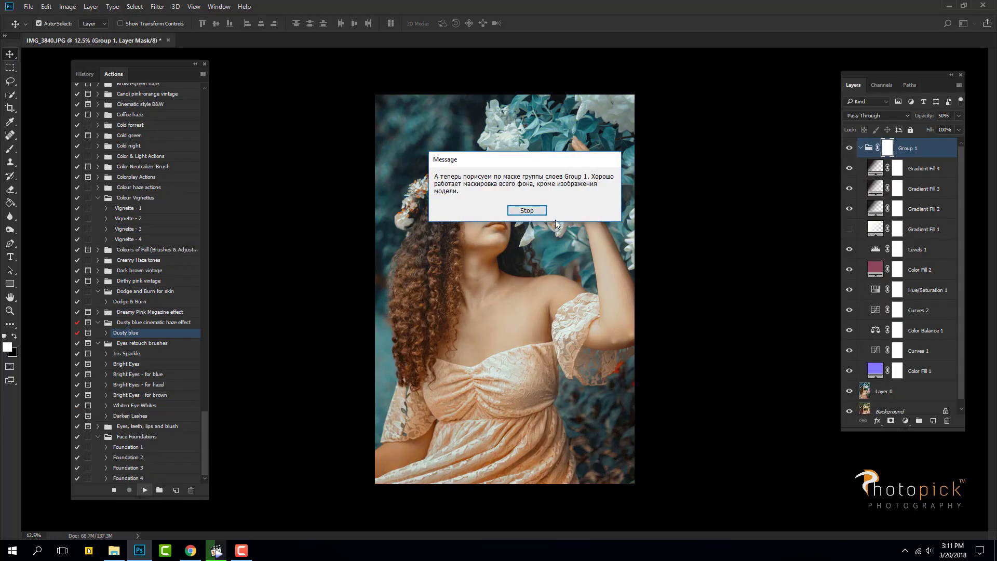
key(Return)
click(883, 391)
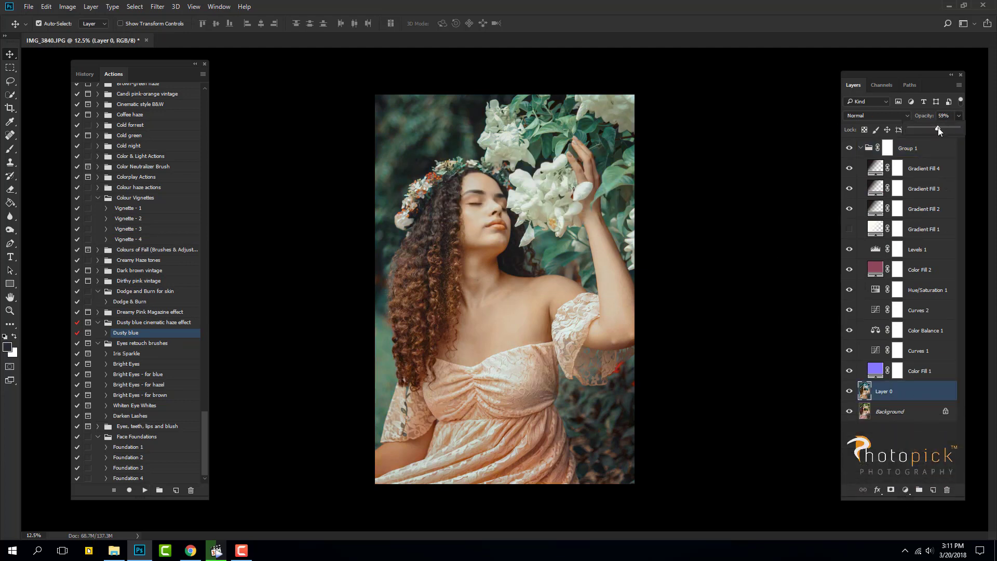
click(12, 190)
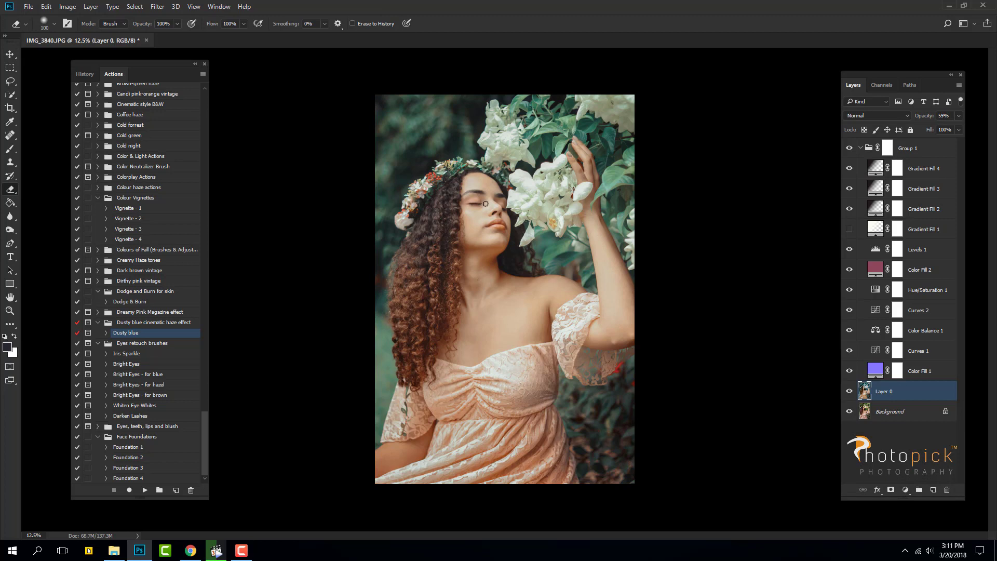
key(bracketright)
key(bracketright)
key(6)
Flatten the image discarding hidden layers, then open a fresh copy in Camera Raw's Effects panel.
click(92, 7)
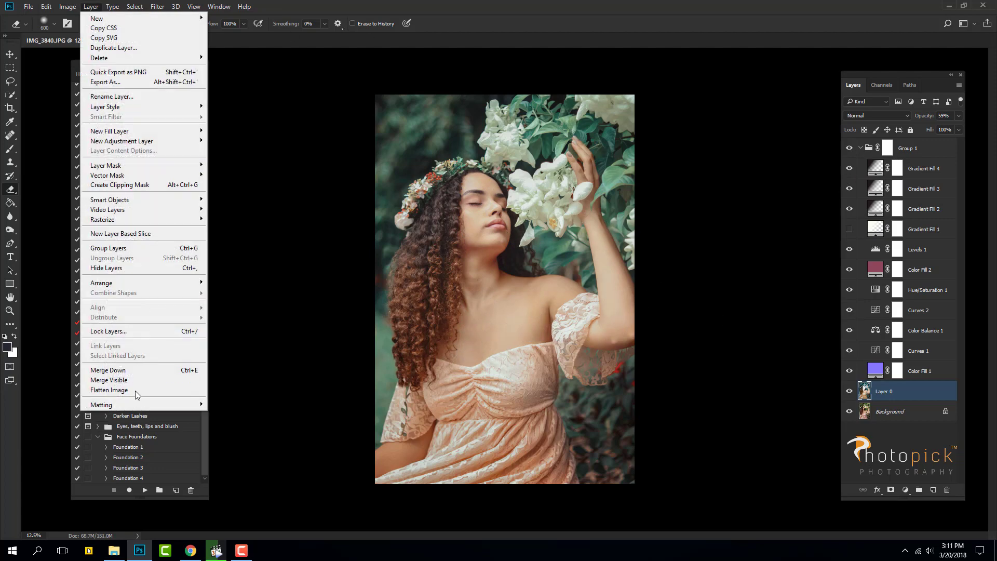
click(135, 390)
key(Return)
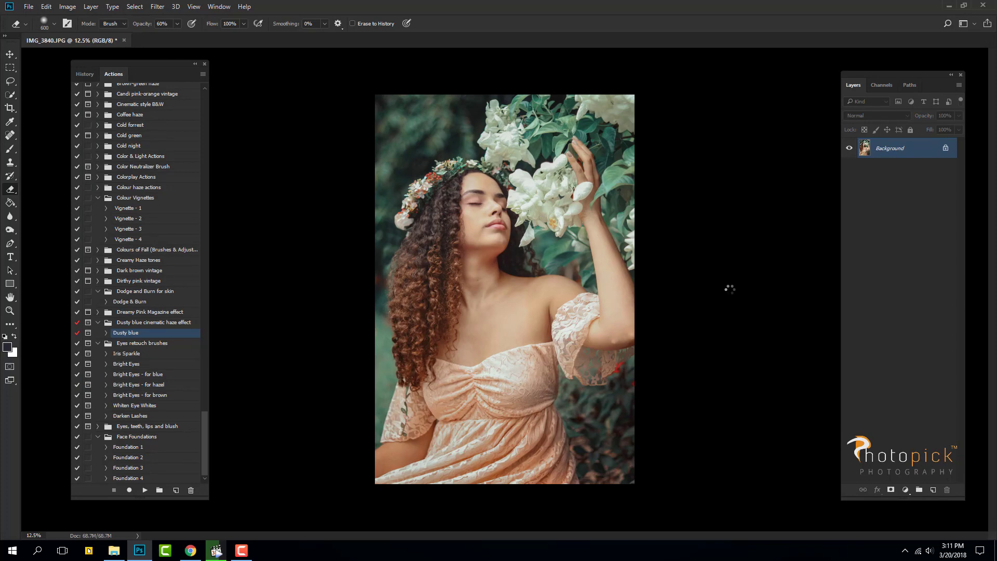
key(ctrl+j)
click(158, 7)
click(187, 57)
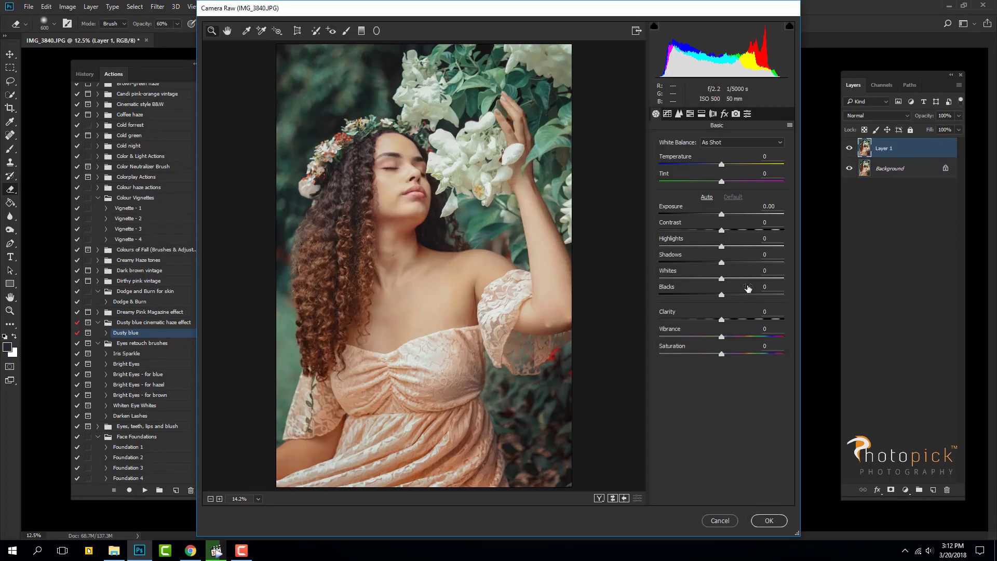
click(726, 114)
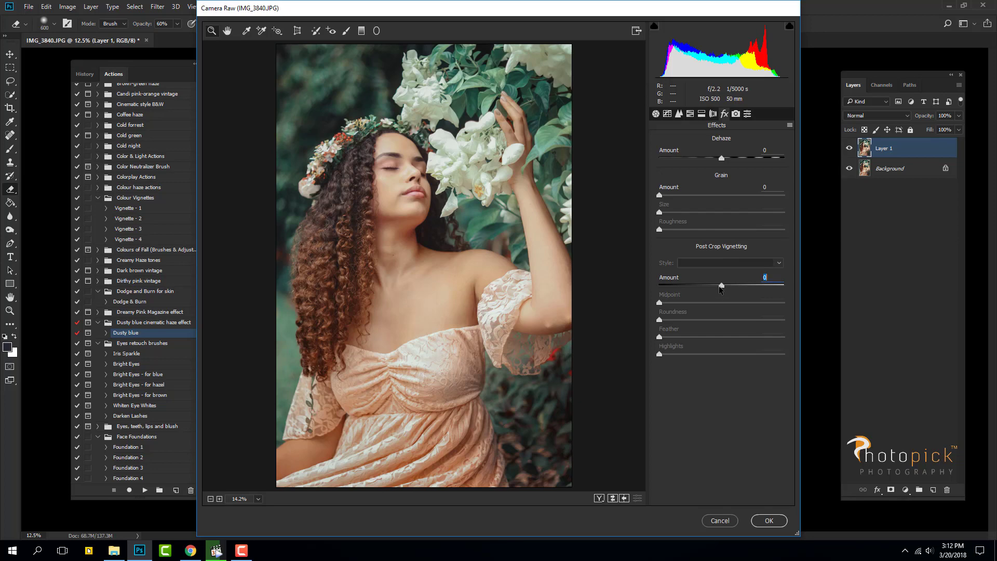
Apply a post-crop vignette with amount -31, midpoint 40 and feather 78.
drag(721, 289, 706, 291)
drag(721, 337, 756, 336)
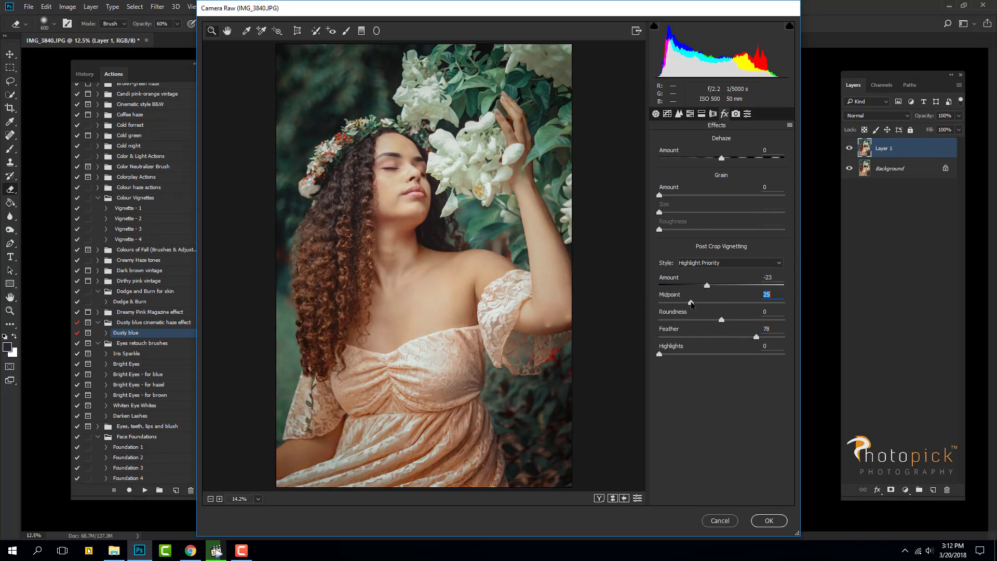
drag(722, 303, 709, 303)
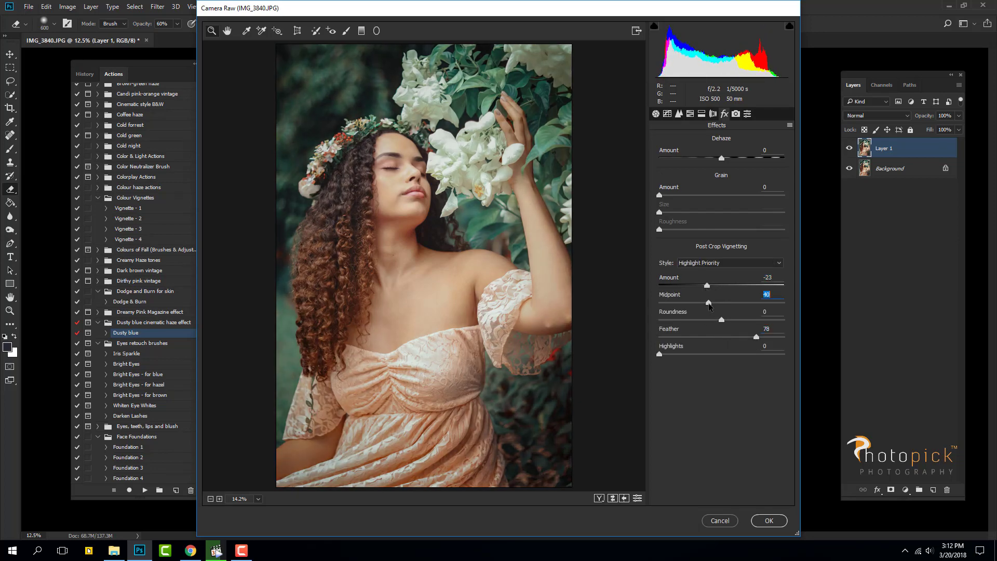
click(779, 522)
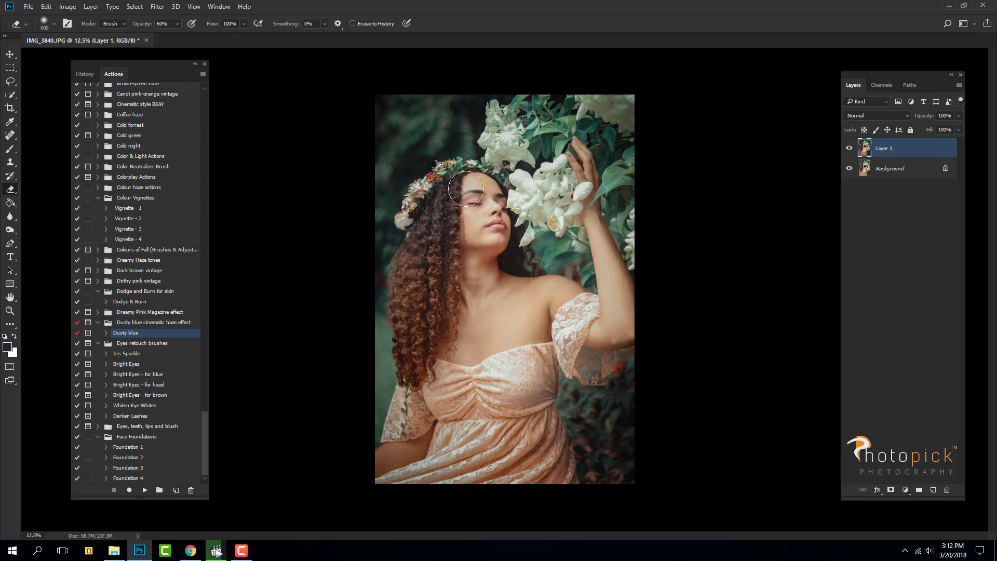
Try erasing the vignette over the upper hair with a 1400px eraser, undo, and flatten.
key(bracketright)
key(bracketright)
key(bracketright)
drag(396, 204, 538, 126)
key(ctrl+z)
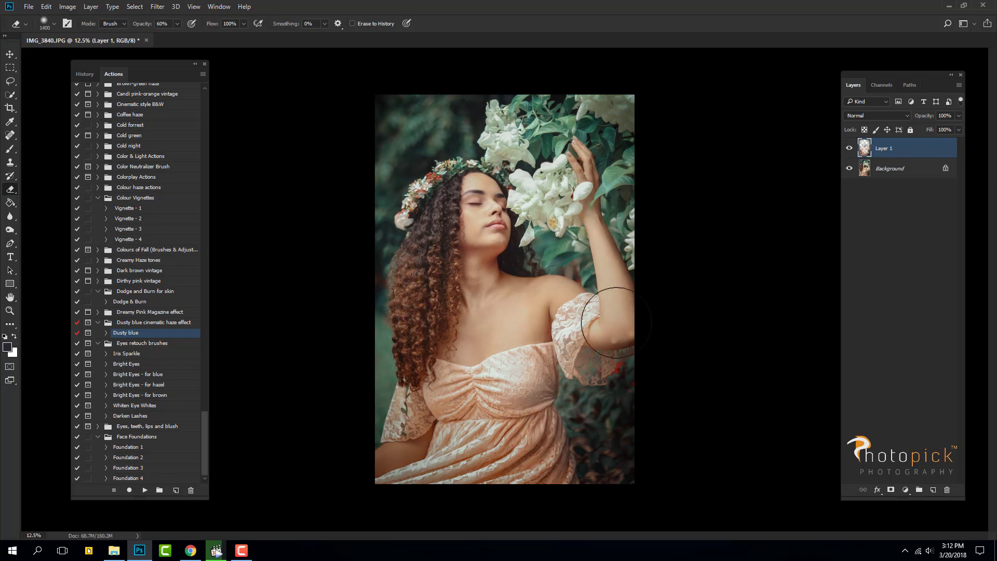
key(ctrl+alt+z)
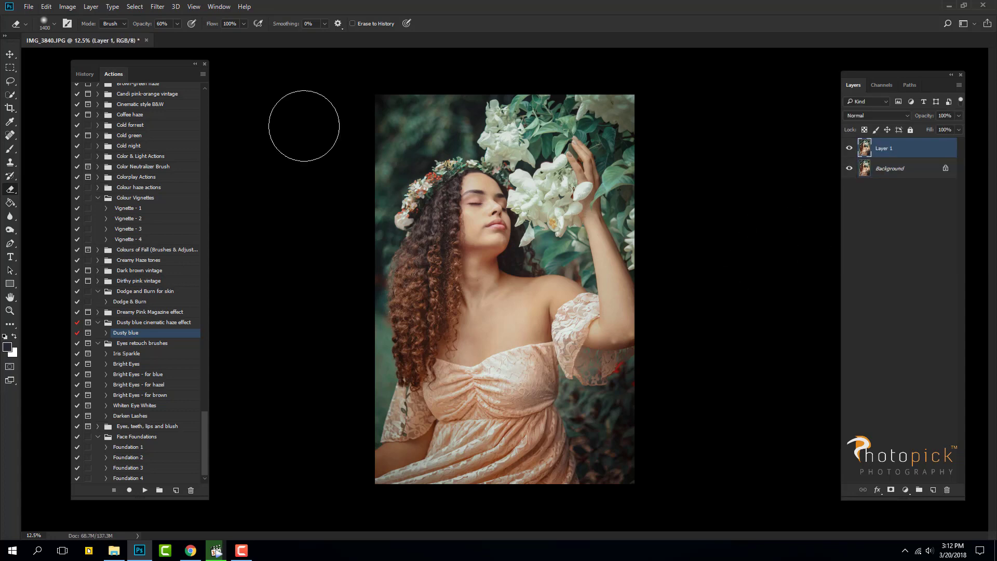
click(68, 6)
In Curves, raise the black point to Output 12 and apply a gentle S-curve.
click(202, 52)
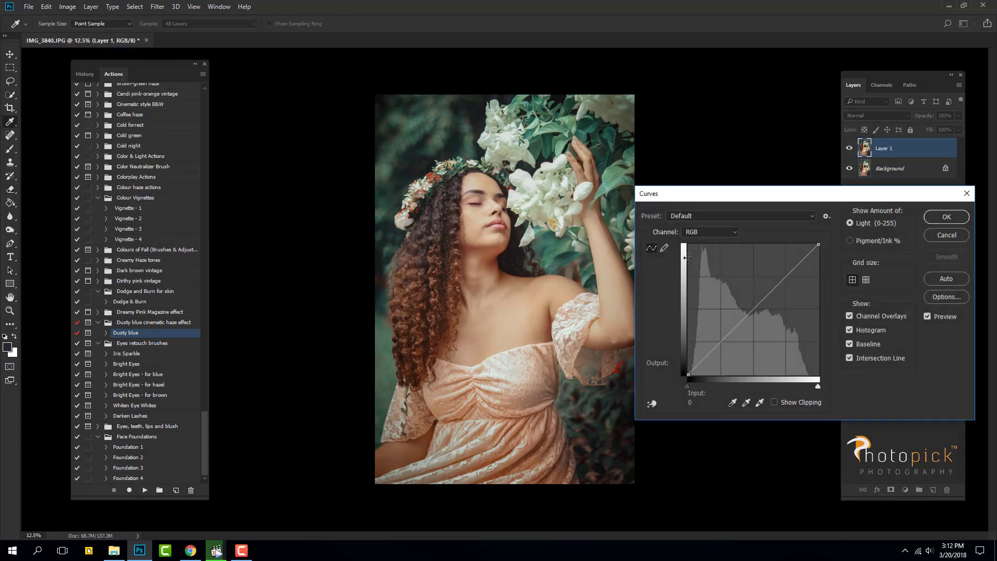
click(722, 342)
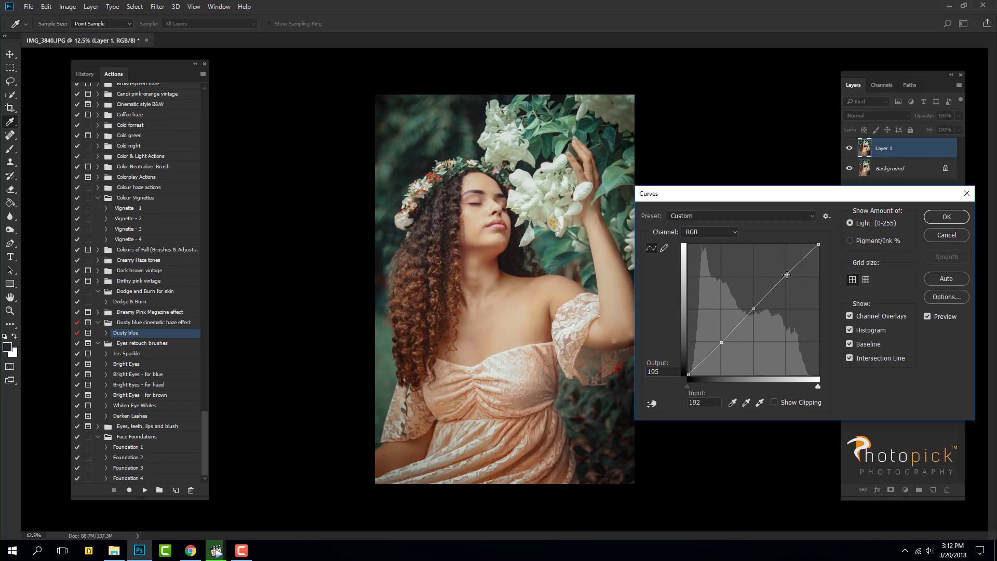
drag(737, 362, 737, 355)
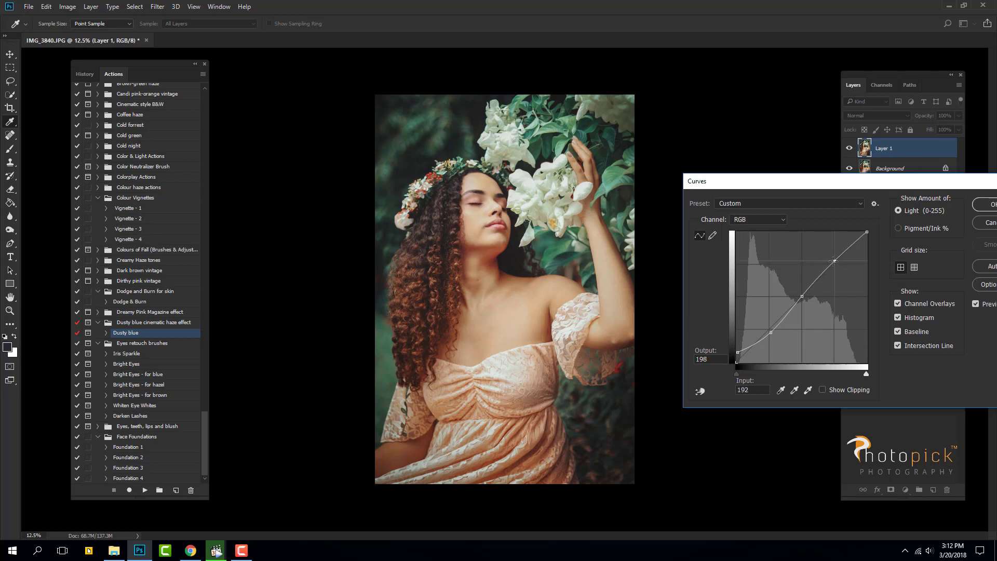
click(987, 204)
key(e)
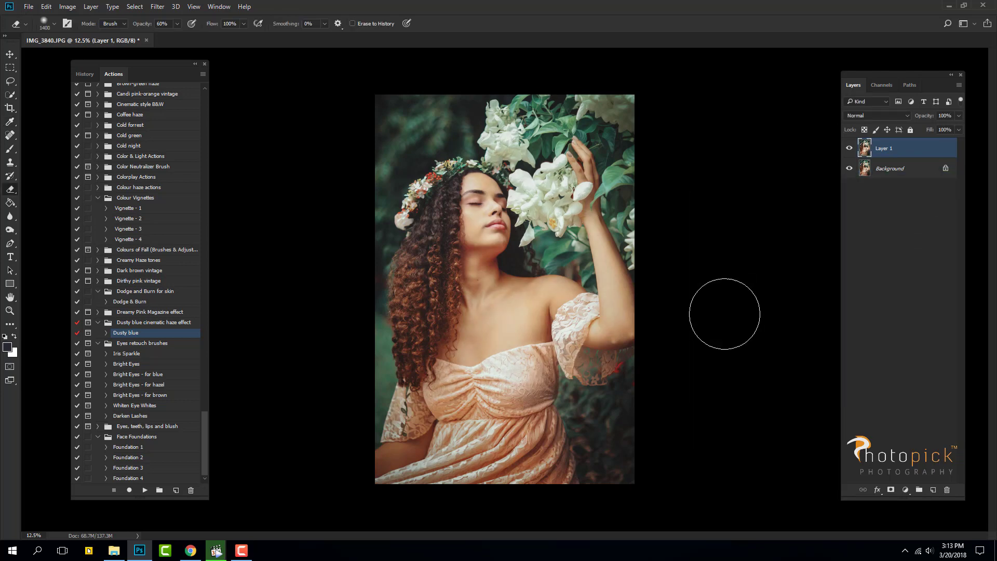
Open Camera Raw on Layer 1 and raise vibrance to +29.
click(158, 6)
click(171, 61)
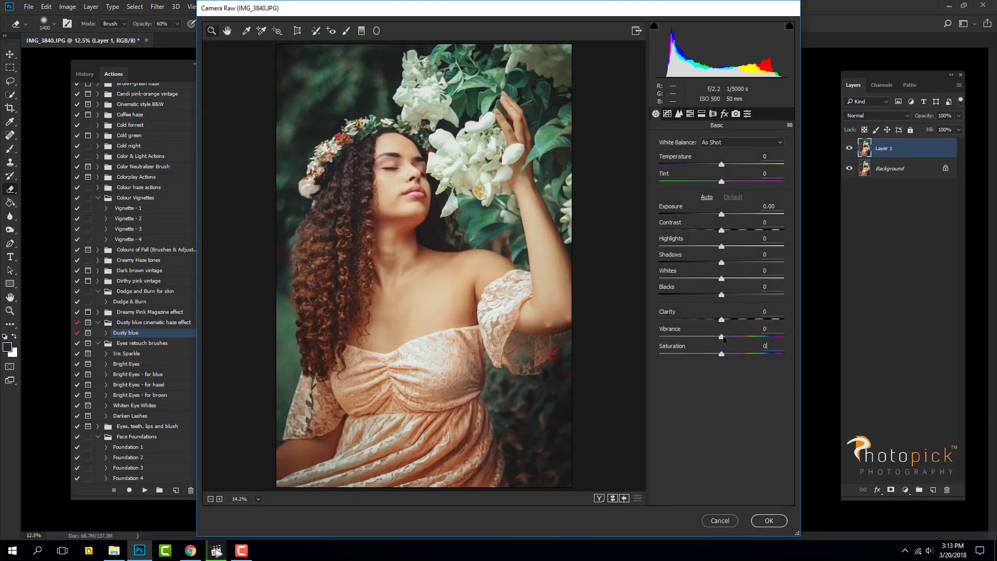
drag(722, 336, 740, 336)
In the HSL panel, desaturate oranges to -26 and shift the greens hue toward teal (+70).
click(690, 114)
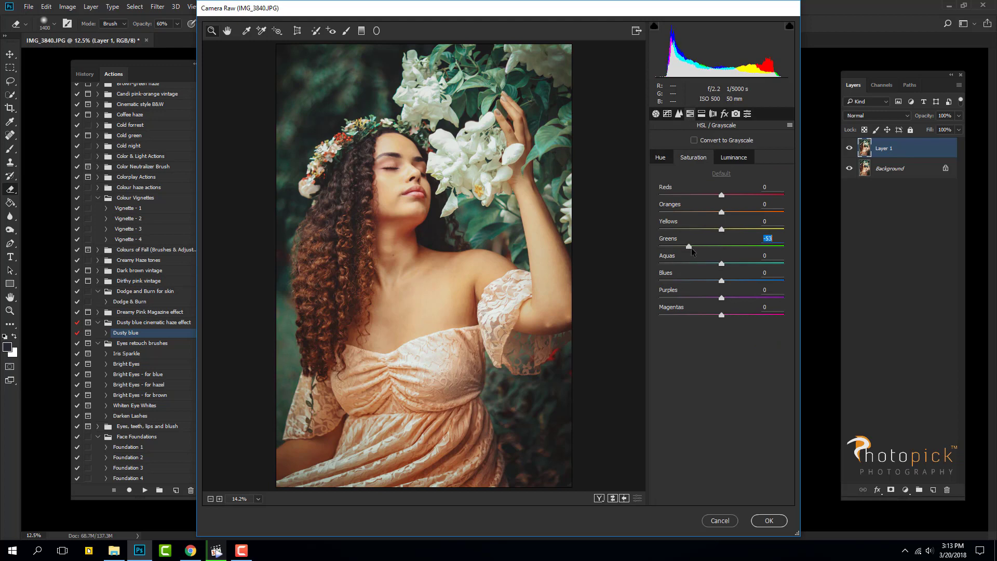
click(663, 159)
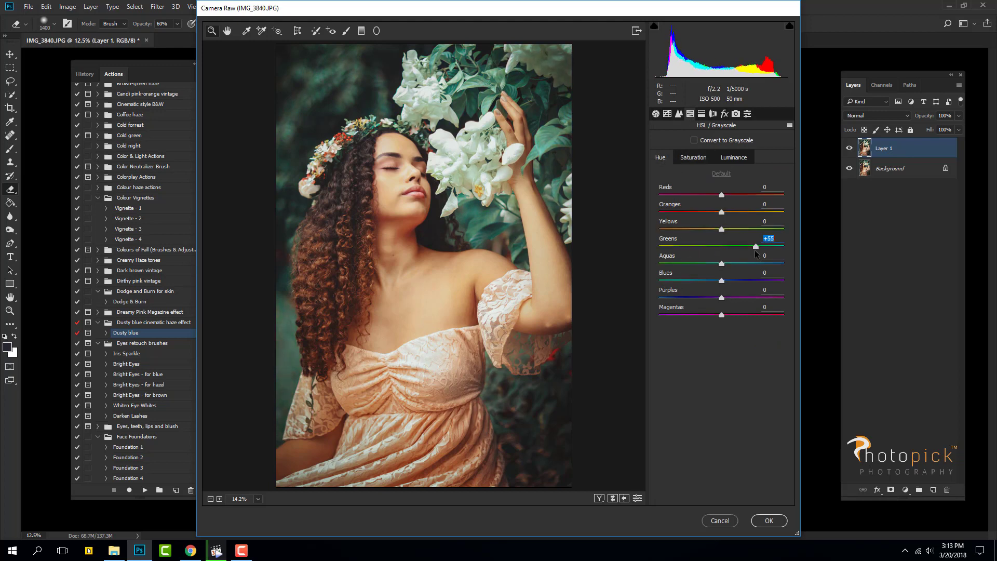
text(+33)
click(694, 158)
mouse_move(718, 213)
mouse_down()
mouse_move(706, 214)
mouse_move(712, 234)
mouse_up()
click(661, 157)
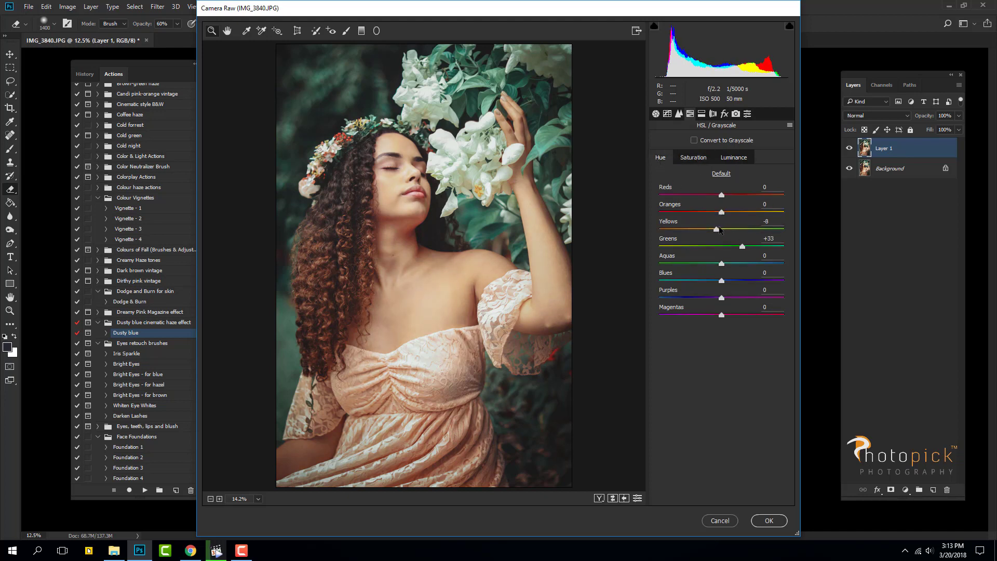
drag(743, 247, 761, 247)
Boost vibrance to +34, add contrast +8 and clarity, apply, and set Layer 1 to 70% opacity.
click(656, 114)
drag(738, 336, 747, 337)
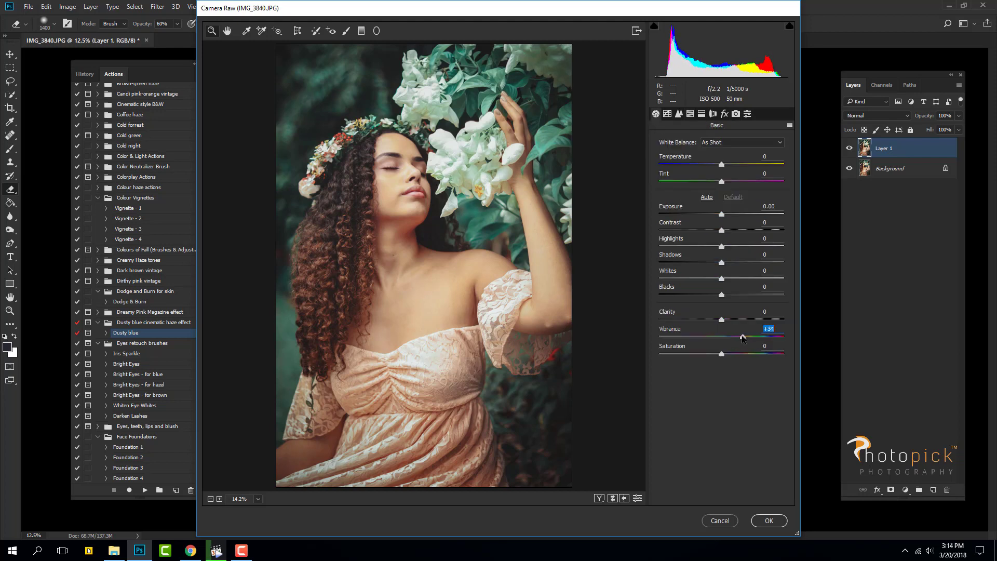
drag(721, 230, 726, 230)
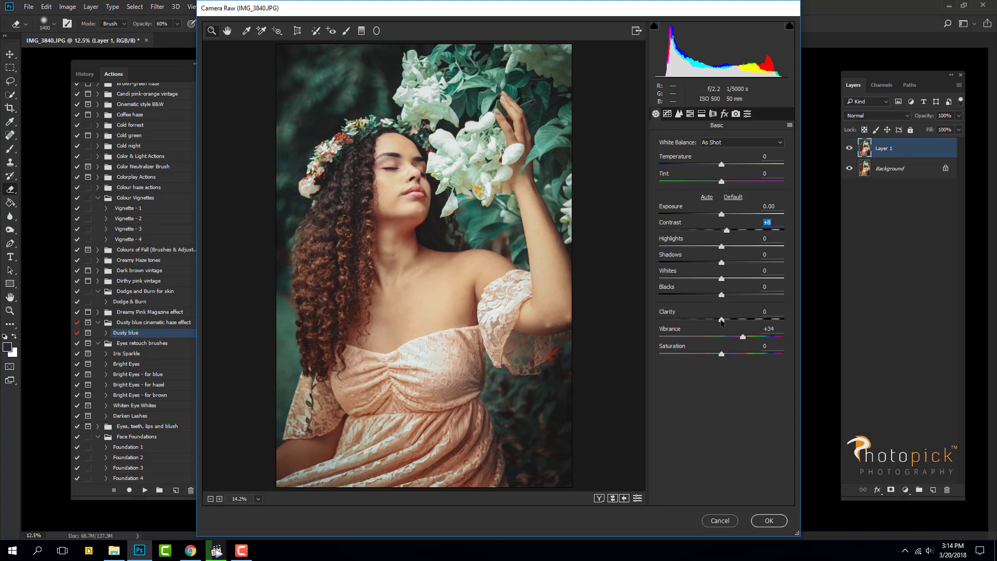
drag(721, 320, 728, 320)
click(765, 521)
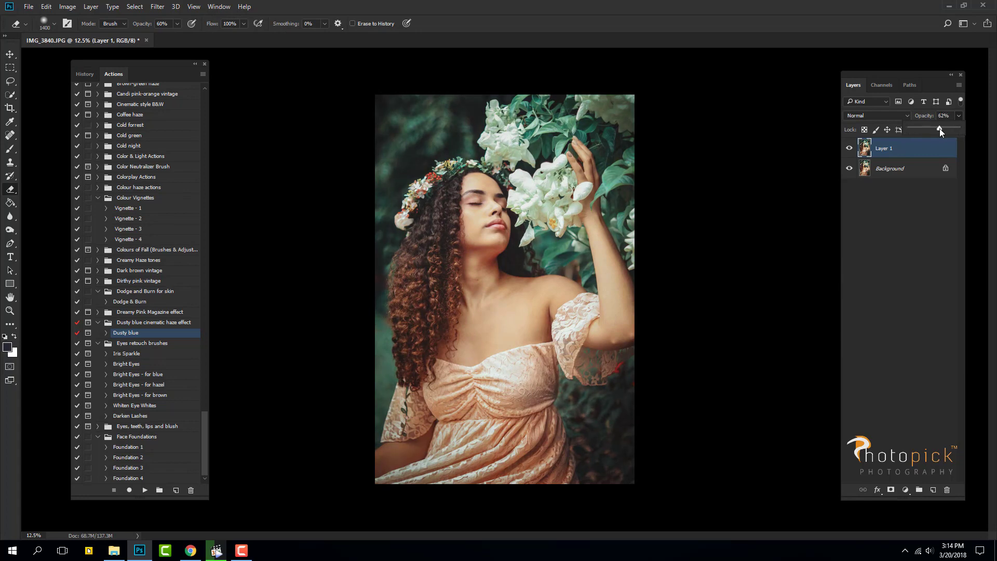
drag(940, 129, 944, 129)
Spot-heal away the dark green leaf over the left sleeve of the dress.
click(91, 7)
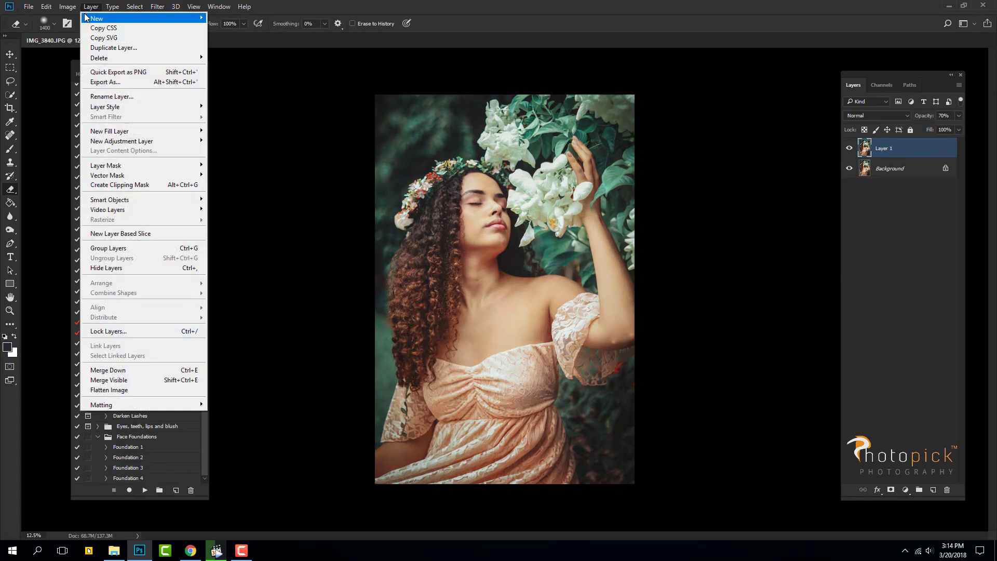
key(Escape)
key(ctrl+plus)
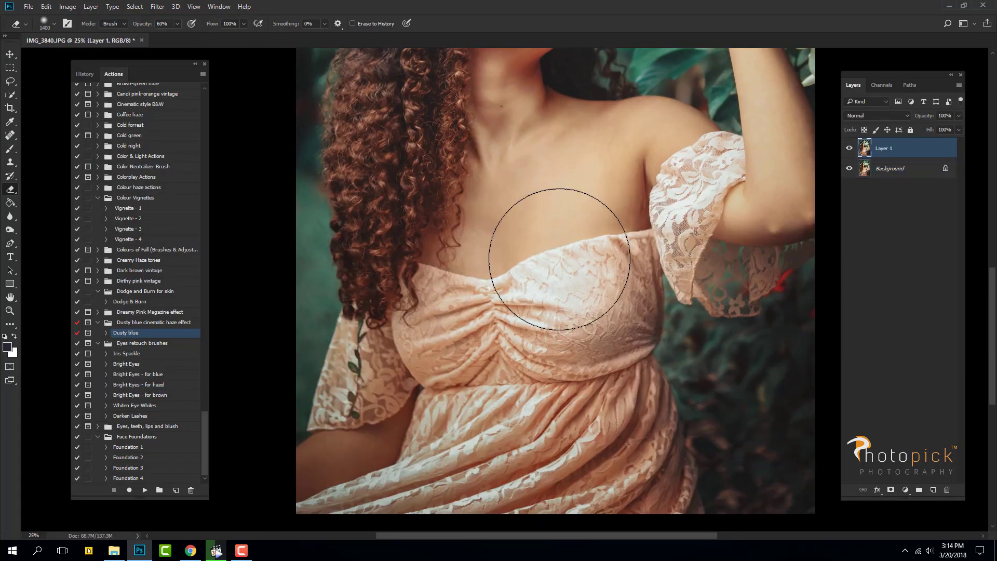
click(10, 135)
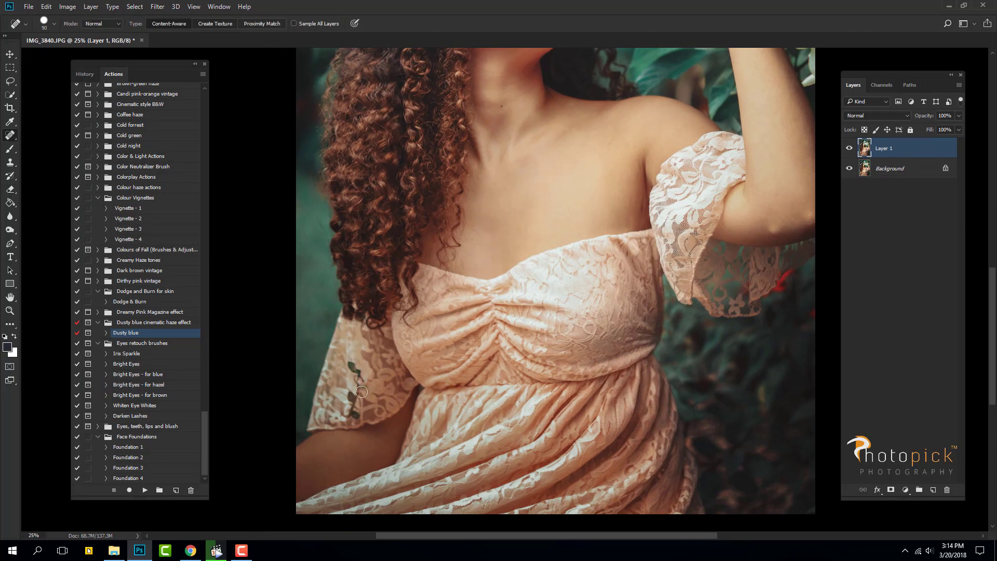
drag(357, 366, 351, 418)
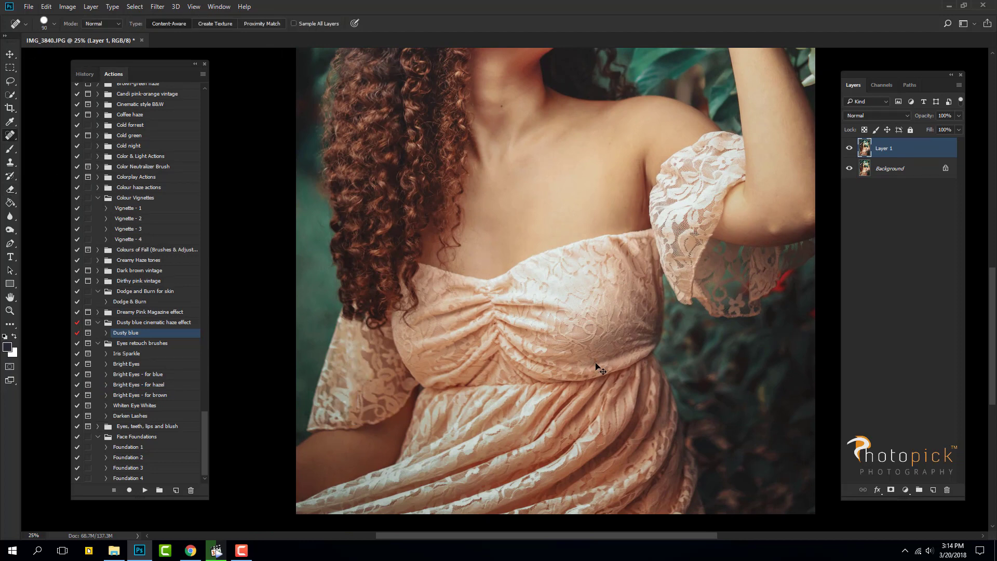
key(ctrl+minus)
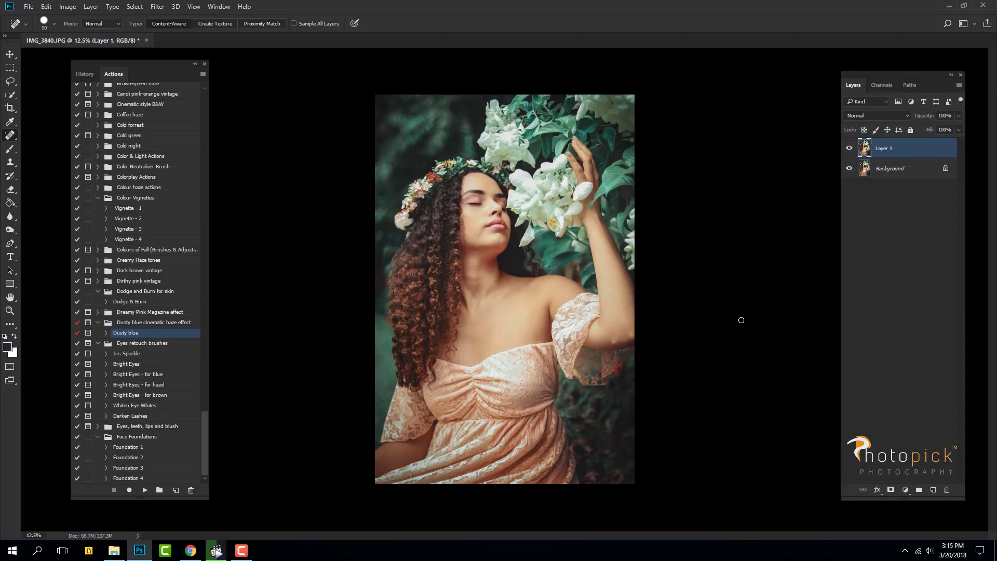
click(157, 6)
click(225, 74)
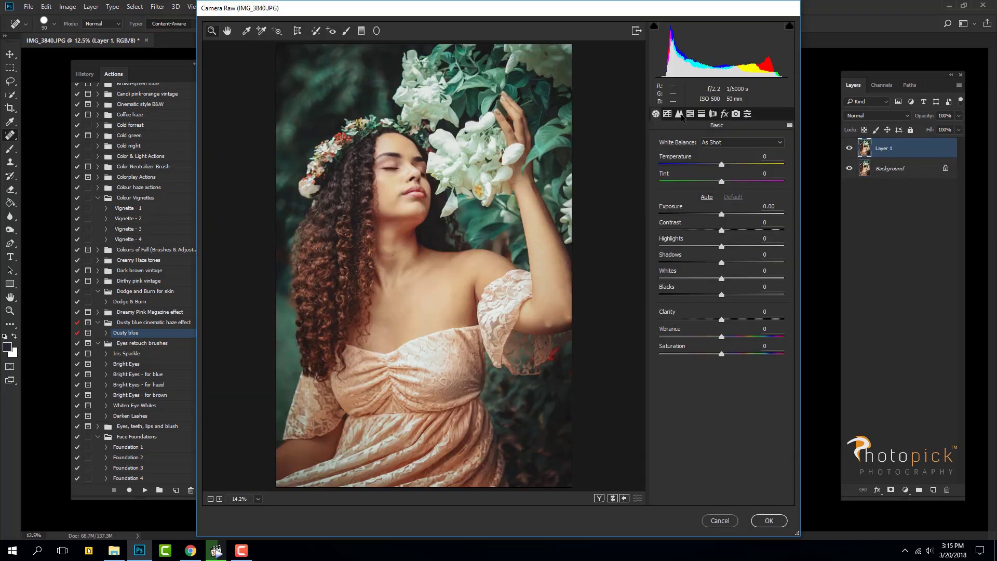
Apply Camera Raw with luminance noise reduction 16, slight contrast and clarity, and Aquas hue +63.
click(679, 114)
drag(659, 243, 729, 231)
key(ctrl+alt+1)
drag(722, 319, 726, 320)
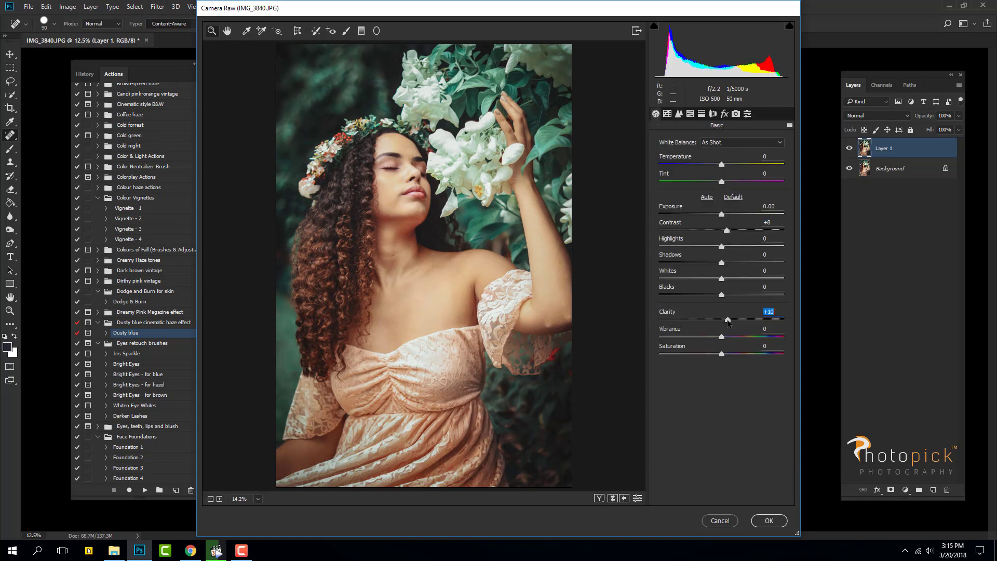
click(690, 114)
drag(722, 264, 761, 264)
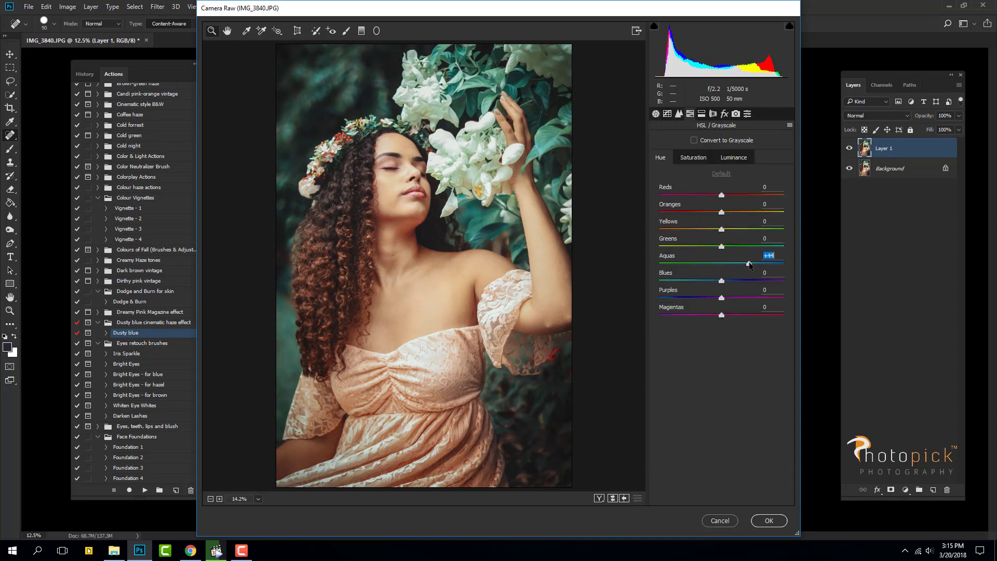
click(774, 521)
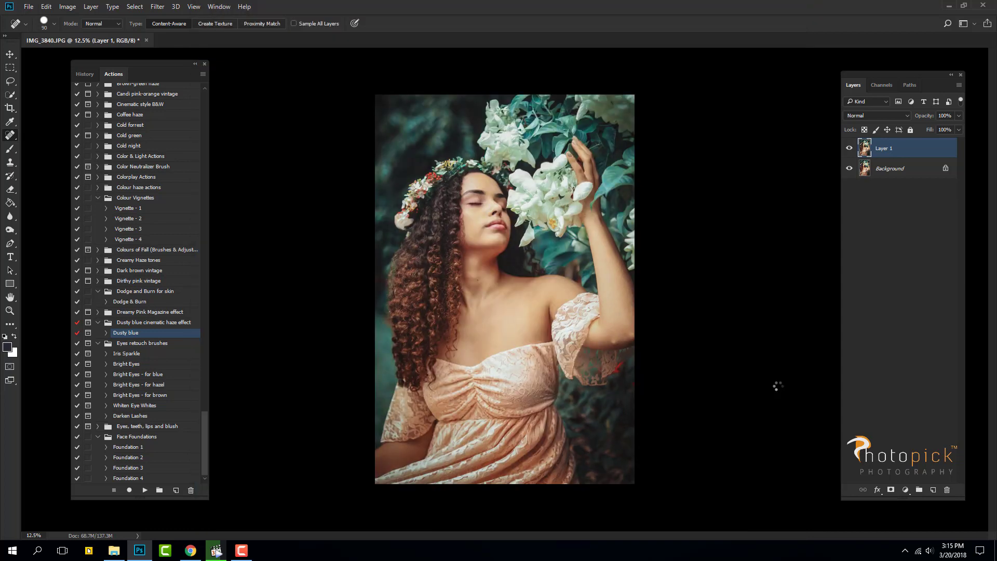
Zoom in on the face and spot-heal the small blemish on the forehead.
key(ctrl+plus)
key(ctrl+plus)
key(ctrl+plus)
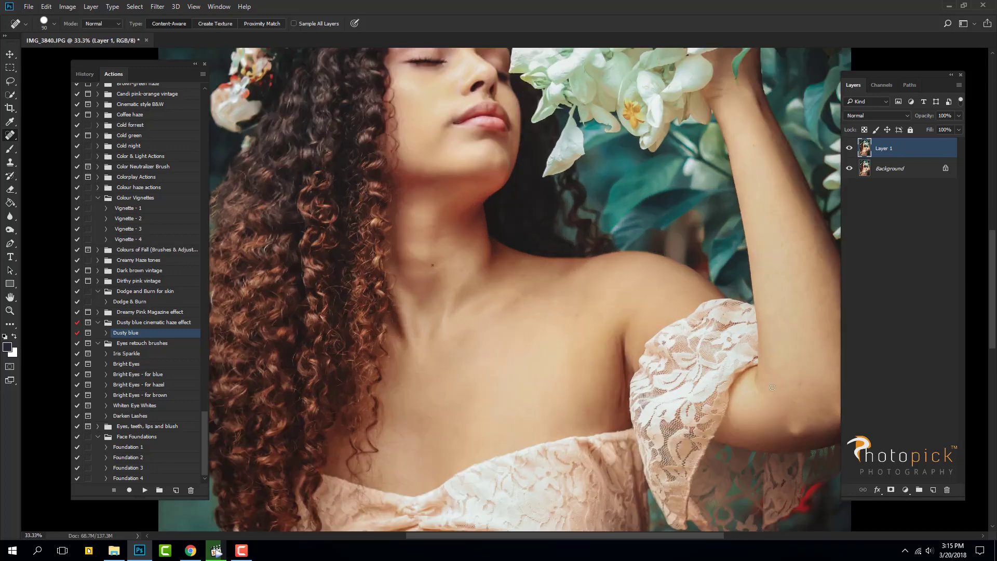
scroll(512, 209, up, 2)
scroll(512, 208, up, 3)
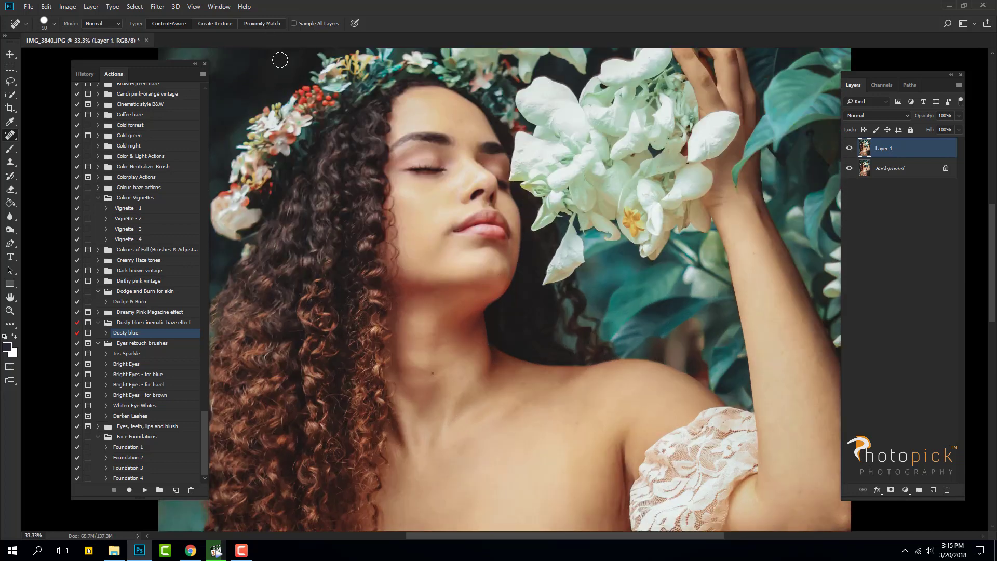
key(ctrl+plus)
scroll(418, 232, up, 2)
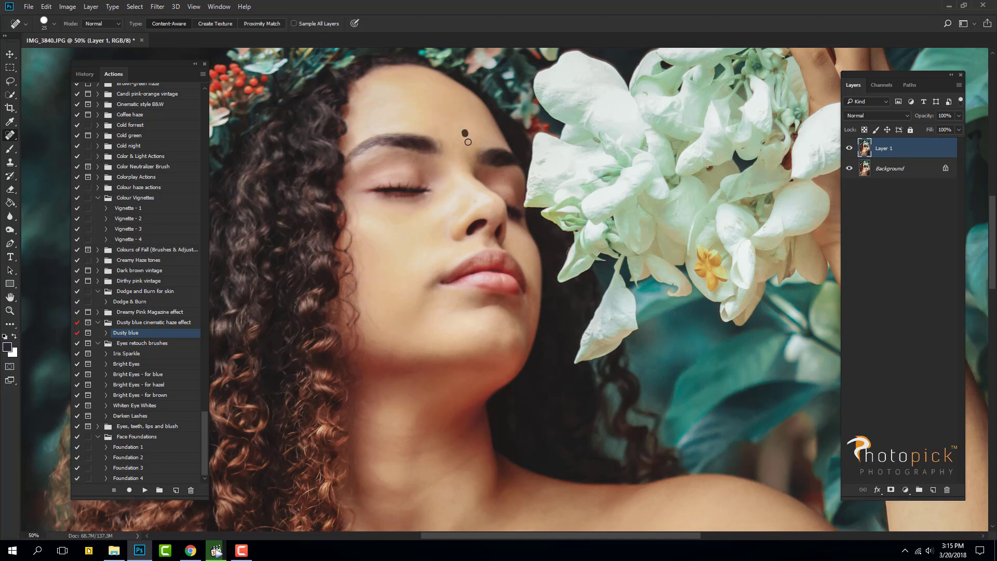
click(445, 114)
Sharpen with Unsharp Mask at Amount 120%, Radius 2.5 pixels, Threshold 0.
click(157, 6)
mouse_move(328, 210)
click(325, 234)
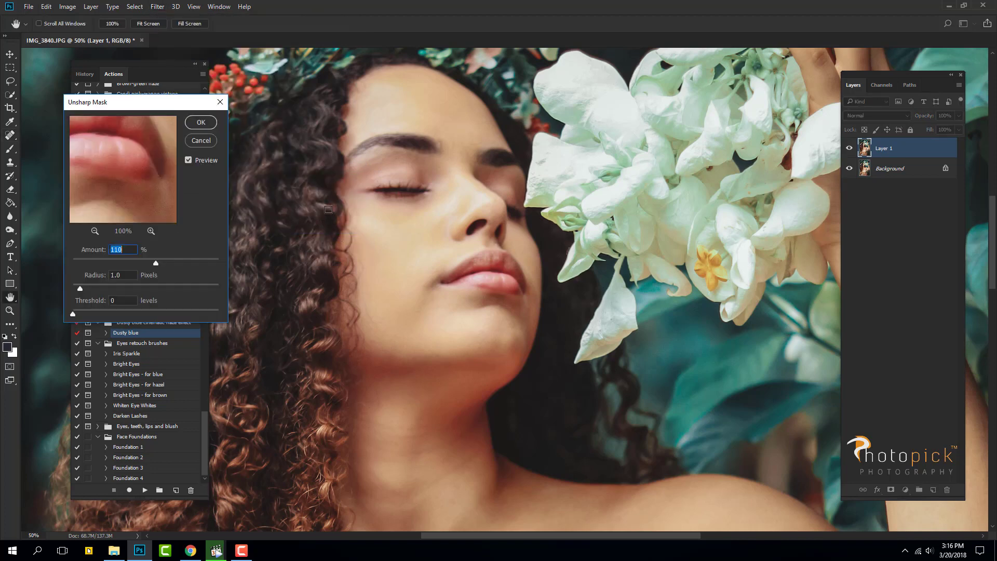
double_click(188, 161)
double_click(116, 275)
text(2.5)
click(201, 122)
key(j)
key(ctrl+minus)
key(ctrl+minus)
key(ctrl+minus)
key(ctrl+minus)
Set the Dodge tool to Highlights at 6% exposure with a smaller brush.
key(ctrl+plus)
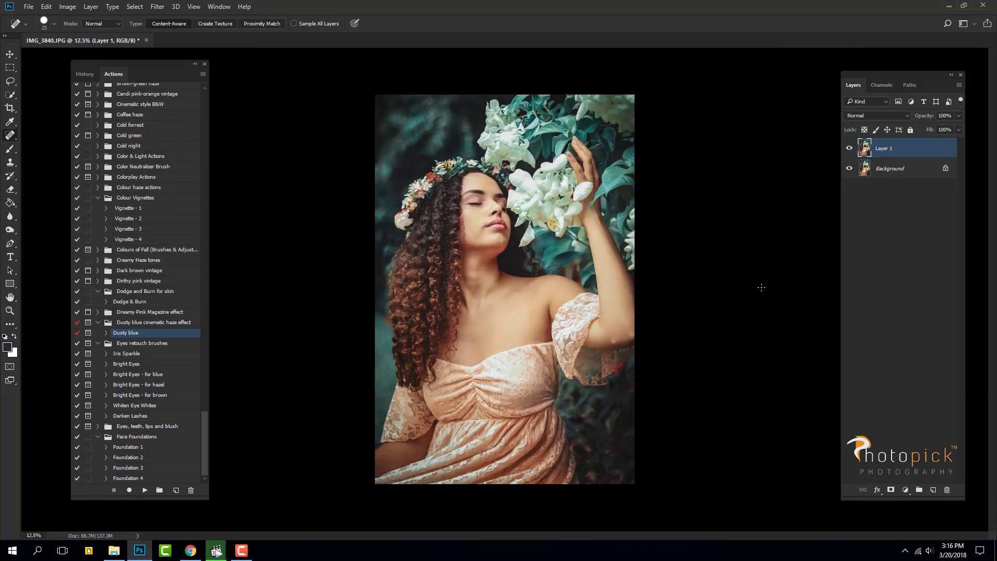
click(10, 230)
click(126, 23)
click(138, 45)
click(201, 23)
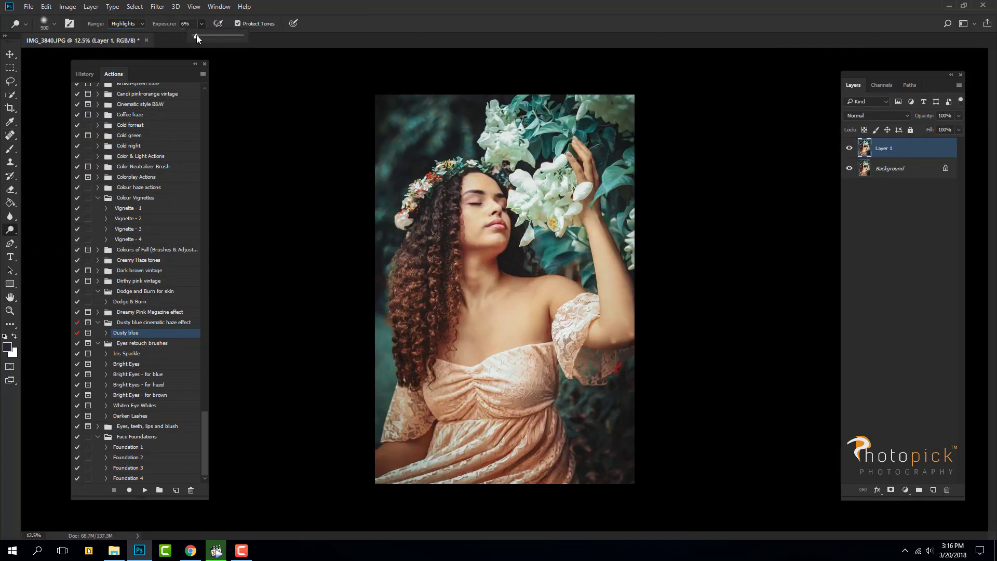
drag(201, 40, 195, 39)
key(bracketleft)
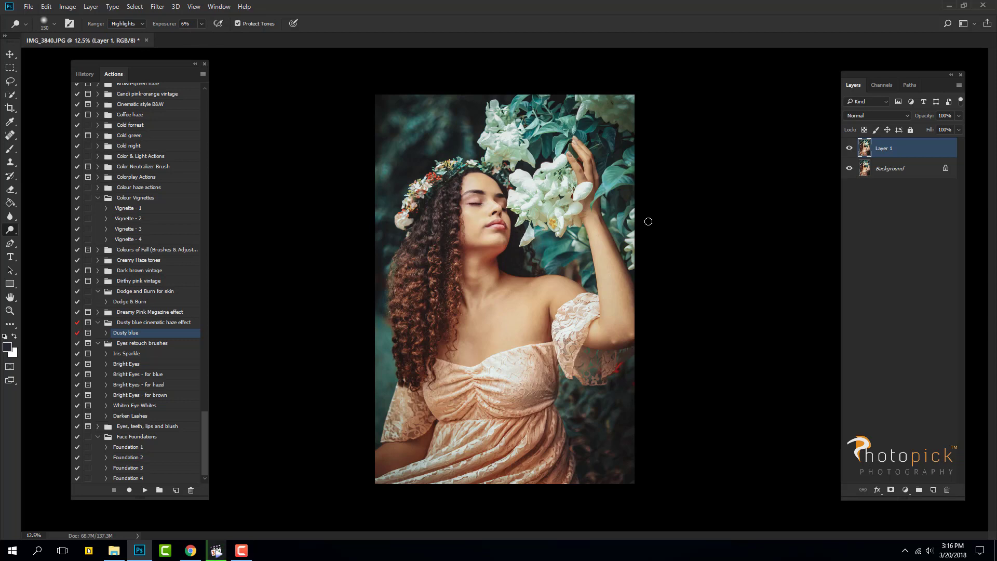
Dodge the midtones at 52% exposure with a 700 px brush, then merge into Background.
click(126, 23)
click(130, 37)
click(201, 24)
key(bracketright)
key(bracketright)
key(bracketright)
key(bracketleft)
key(bracketleft)
key(ctrl+e)
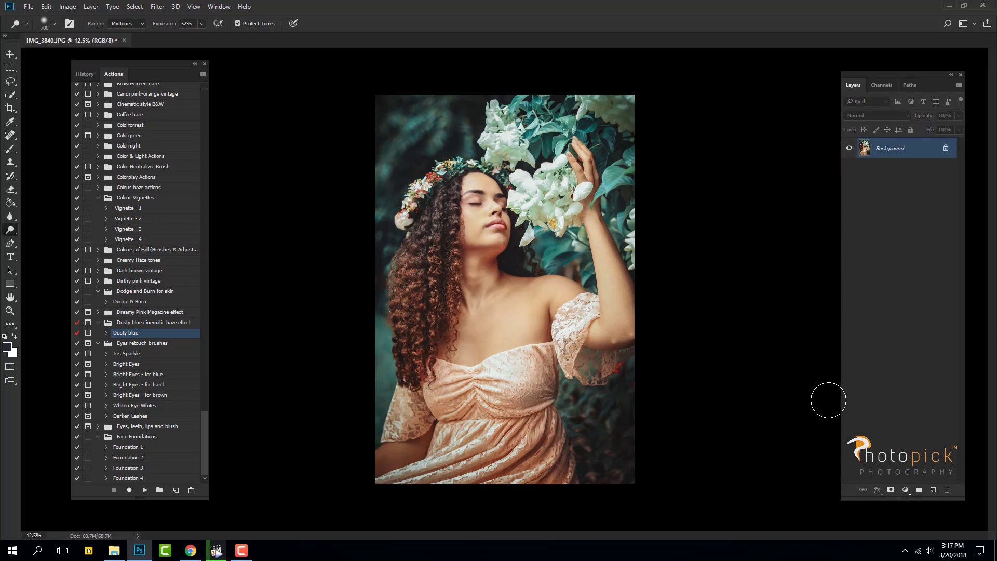
Play the Blue and orange action and lower the Your New Aesthetic group to 9% opacity.
key(v)
drag(205, 446, 207, 382)
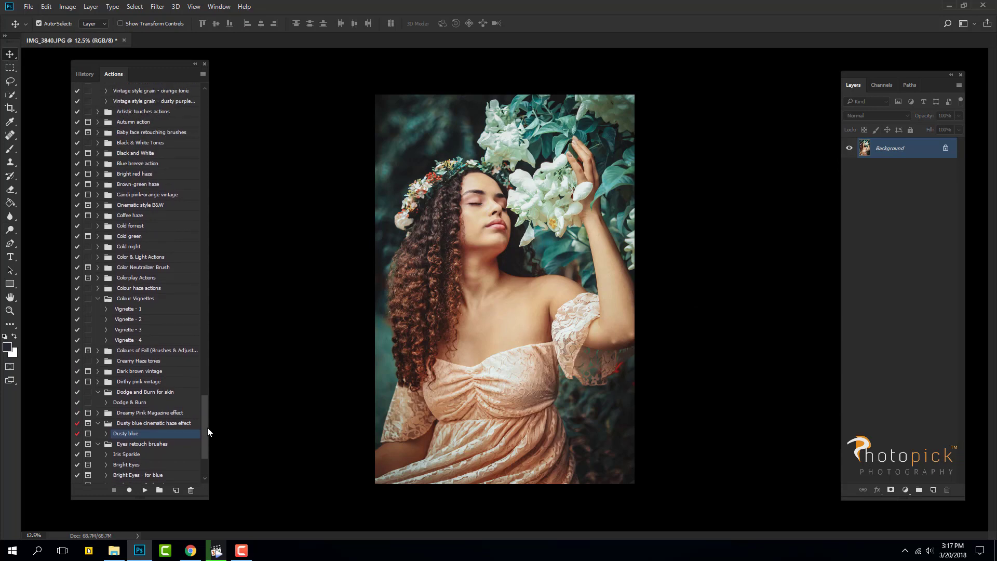
click(133, 261)
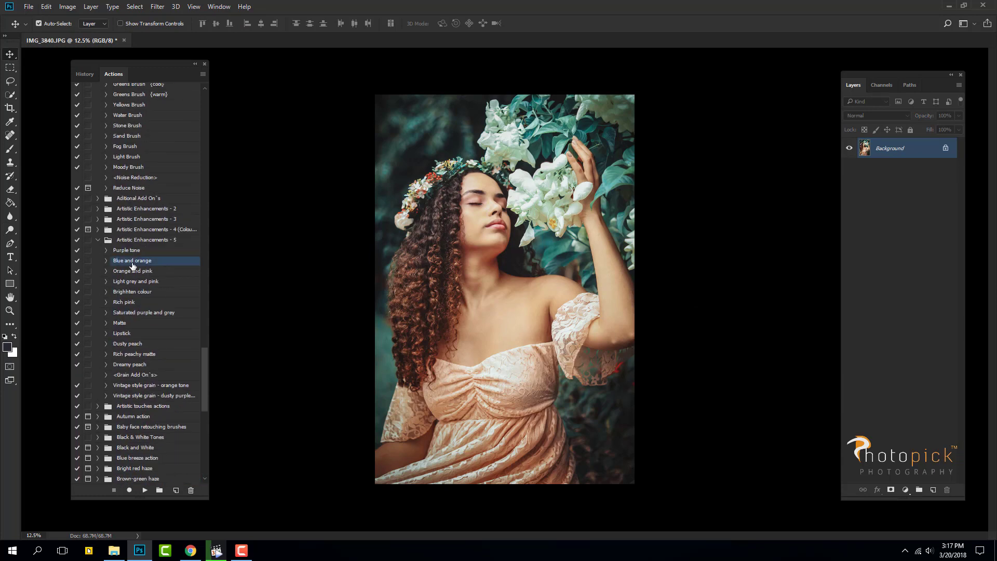
click(145, 490)
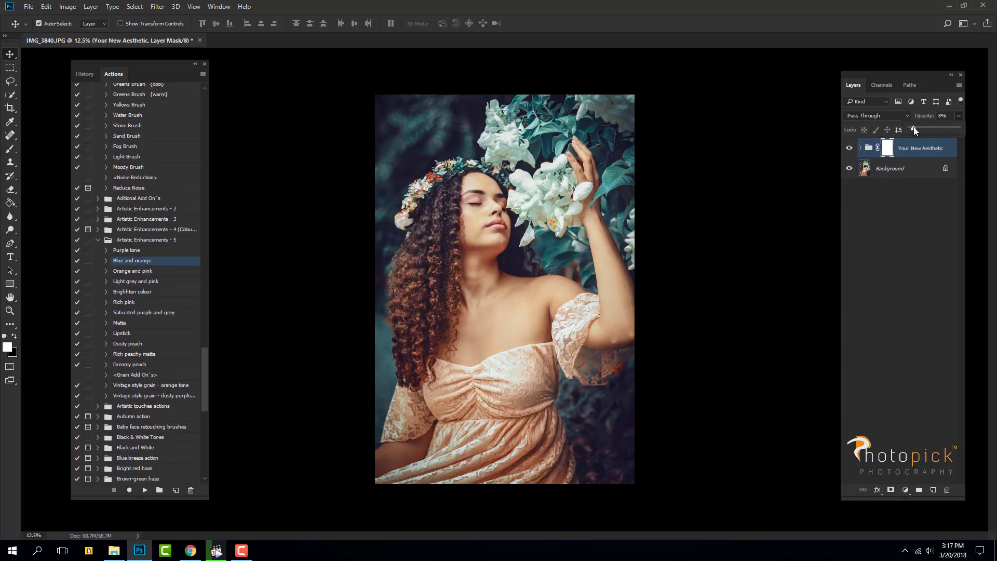
drag(915, 131, 920, 130)
Try the Orange and pink action, delete its group, and duplicate the flattened photo as Layer 1.
click(890, 169)
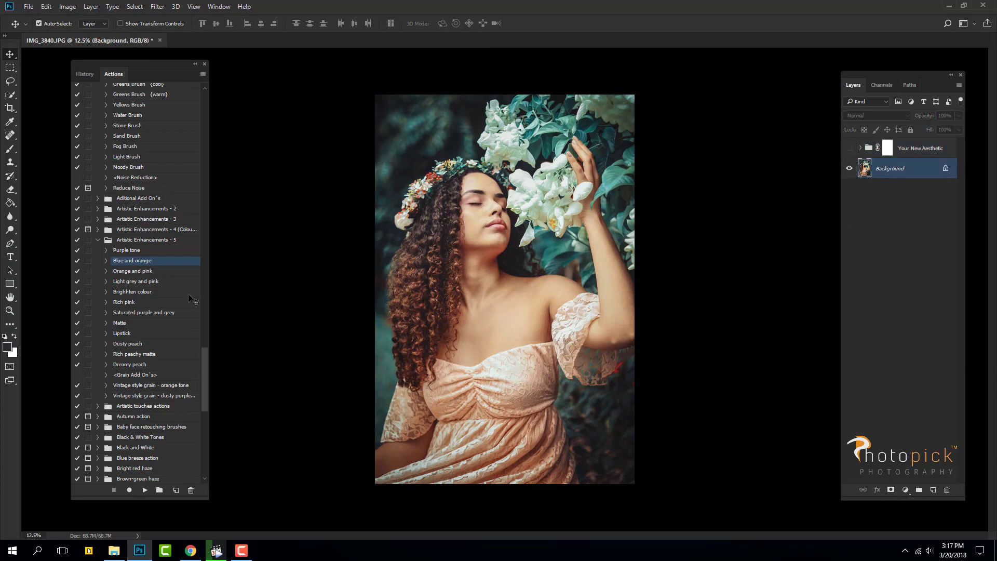
click(133, 270)
click(145, 490)
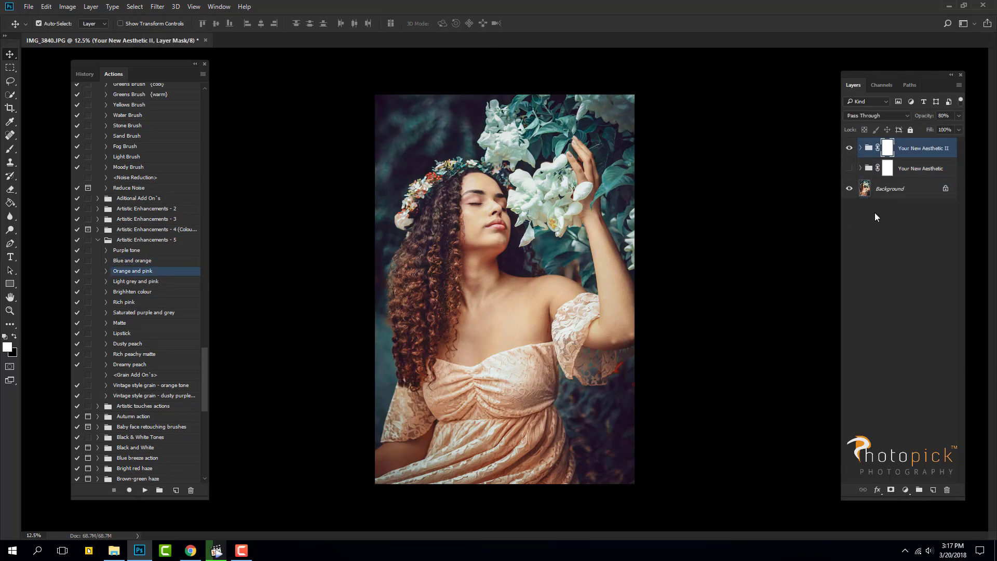
key(Delete)
click(850, 149)
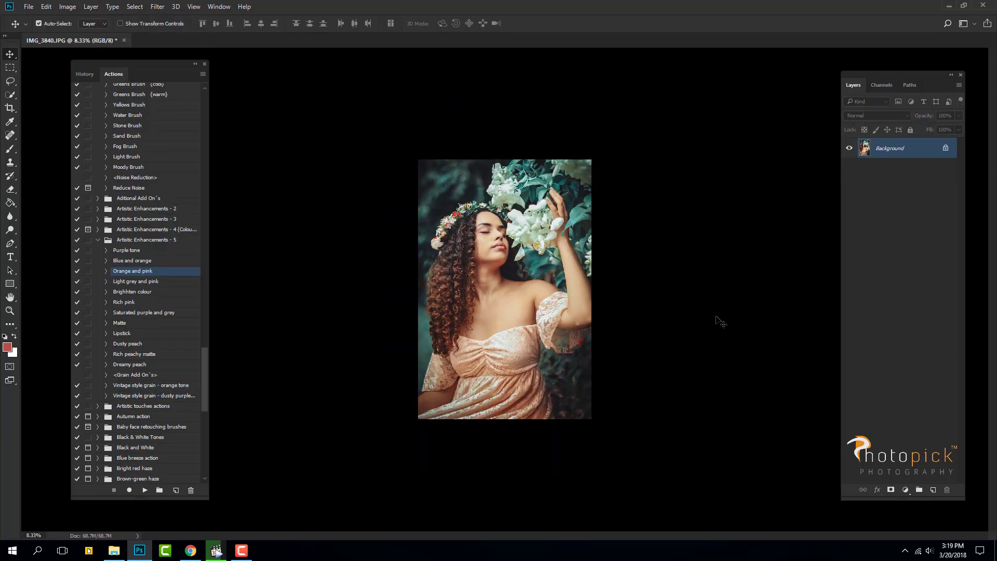
key(ctrl+j)
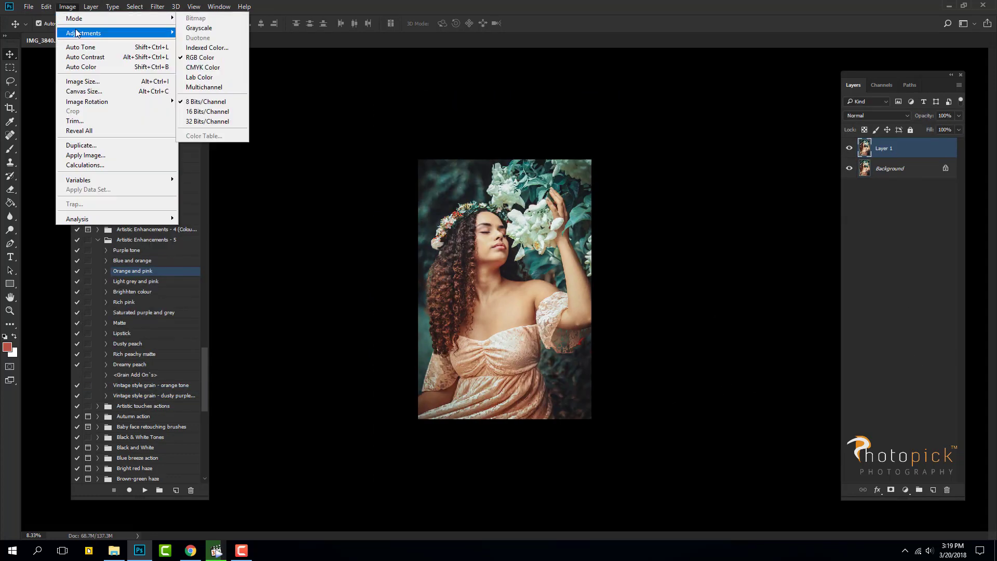
Boost the copy's saturation by +17 with Hue/Saturation.
click(67, 6)
click(431, 89)
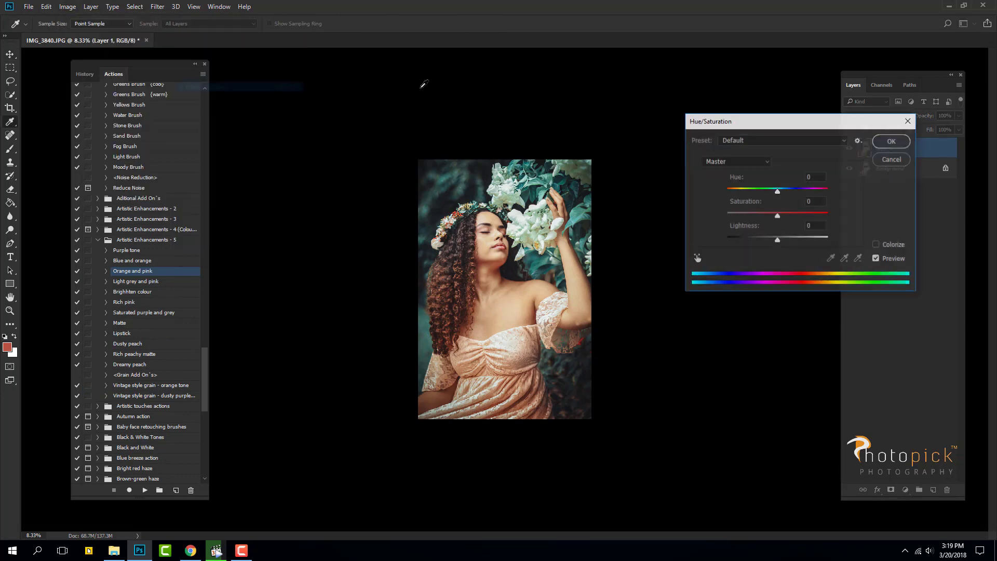
drag(778, 214, 774, 240)
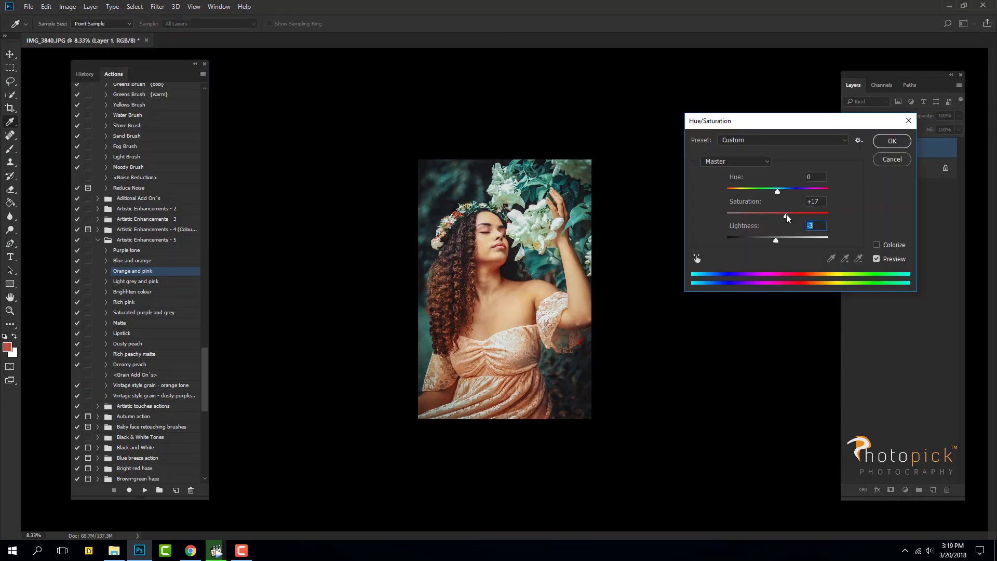
key(Return)
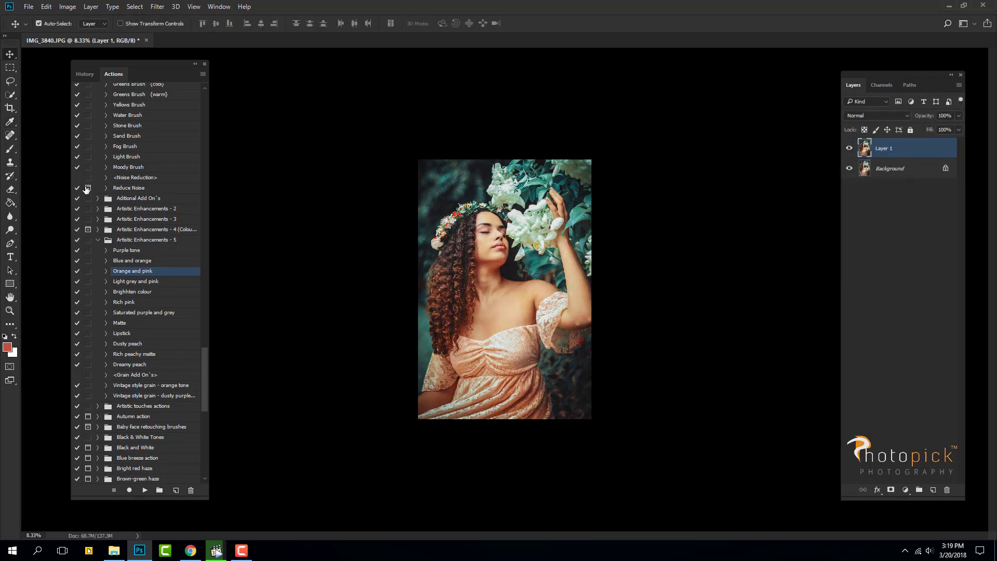
Erase the saturation boost from the sleeve with an 800 px eraser and merge Layer 1 down.
key(e)
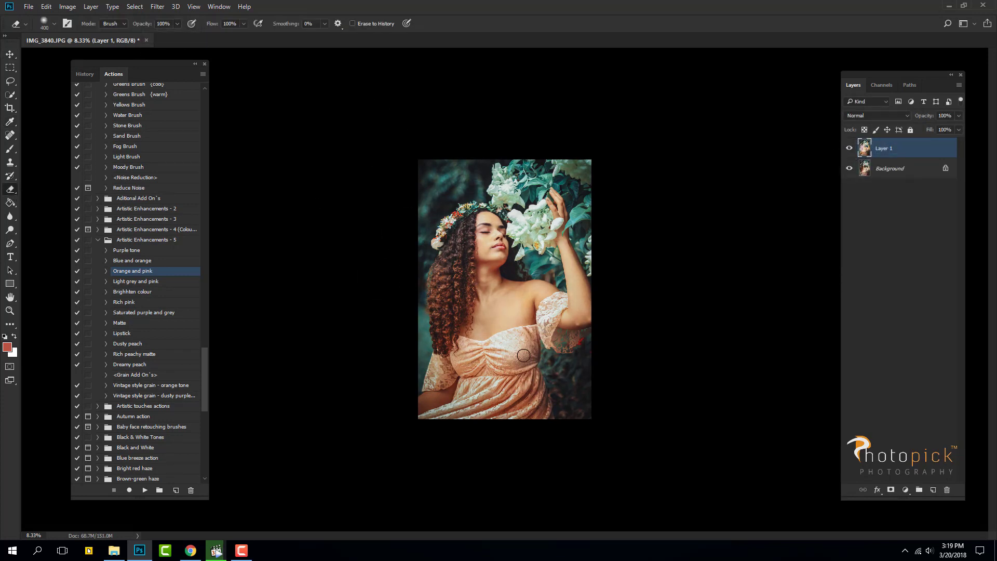
key(bracketright)
key(bracketright)
key(bracketright)
drag(566, 338, 577, 276)
key(bracketleft)
key(bracketleft)
key(bracketleft)
key(ctrl+e)
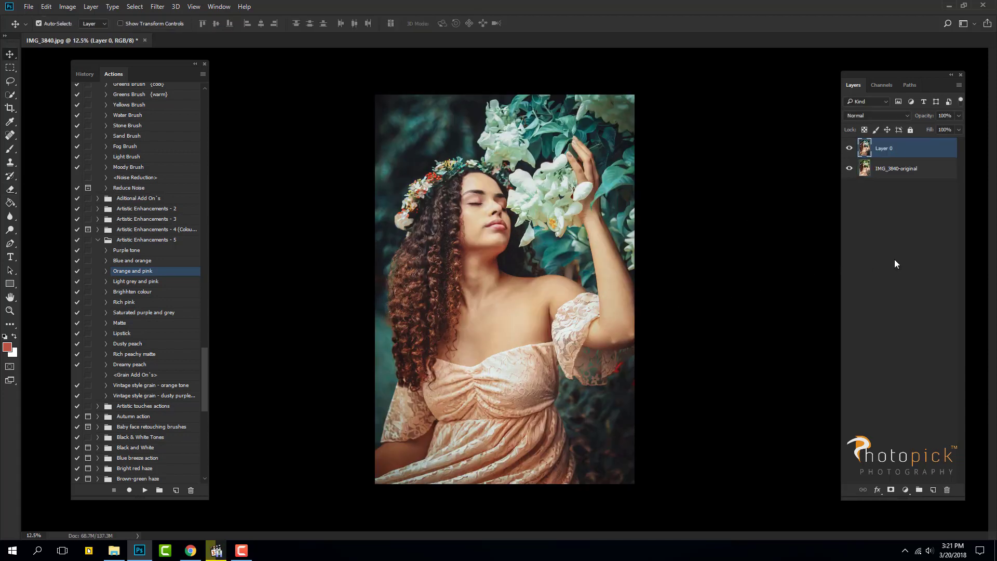
click(850, 148)
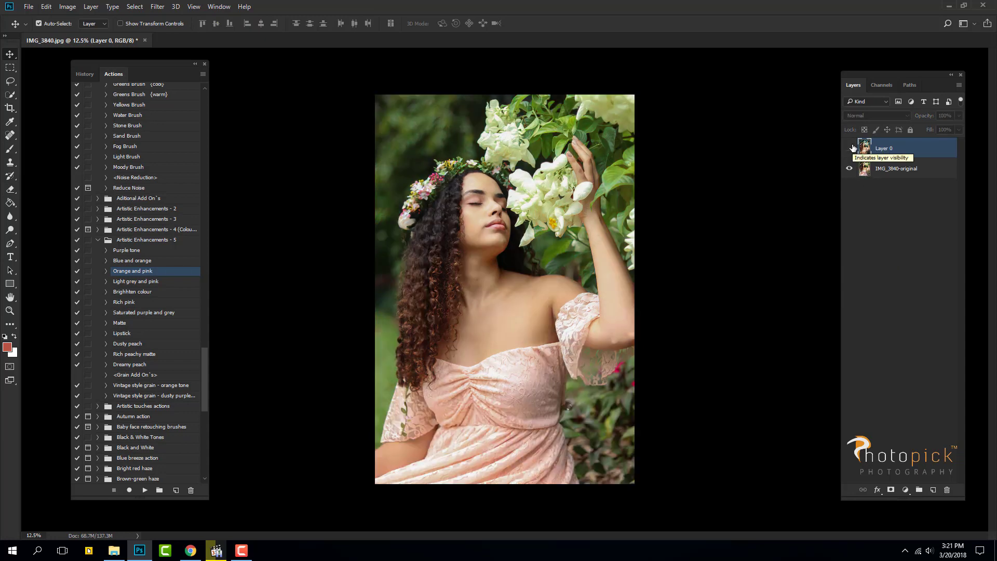
click(850, 148)
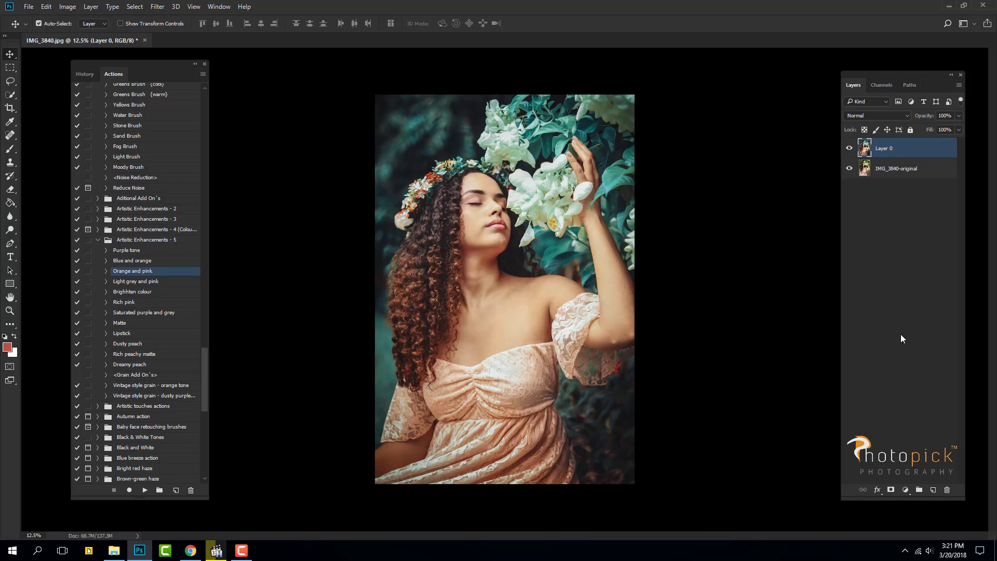